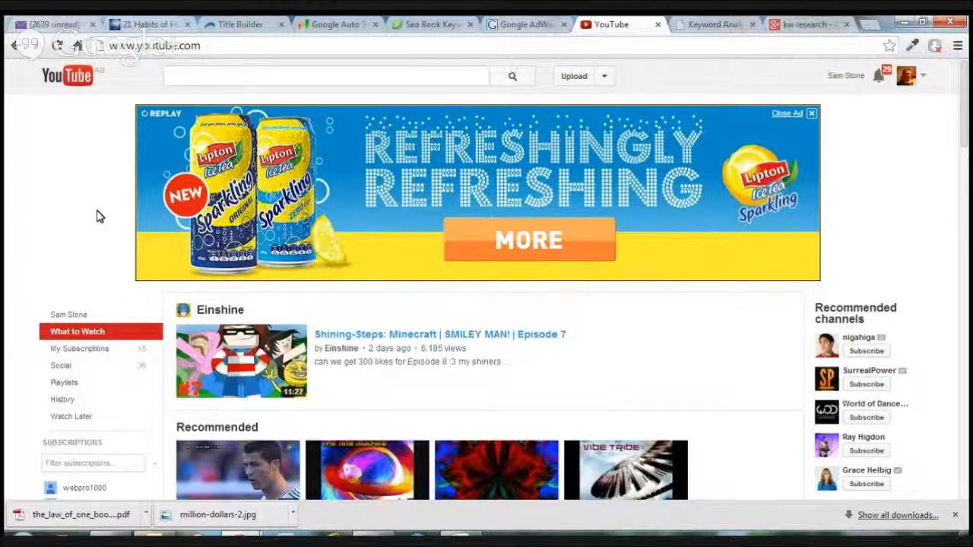
# - Paste the keyword "work from no home" into the YouTube search field to bring up its suggestions
pyautogui.click(183, 76)
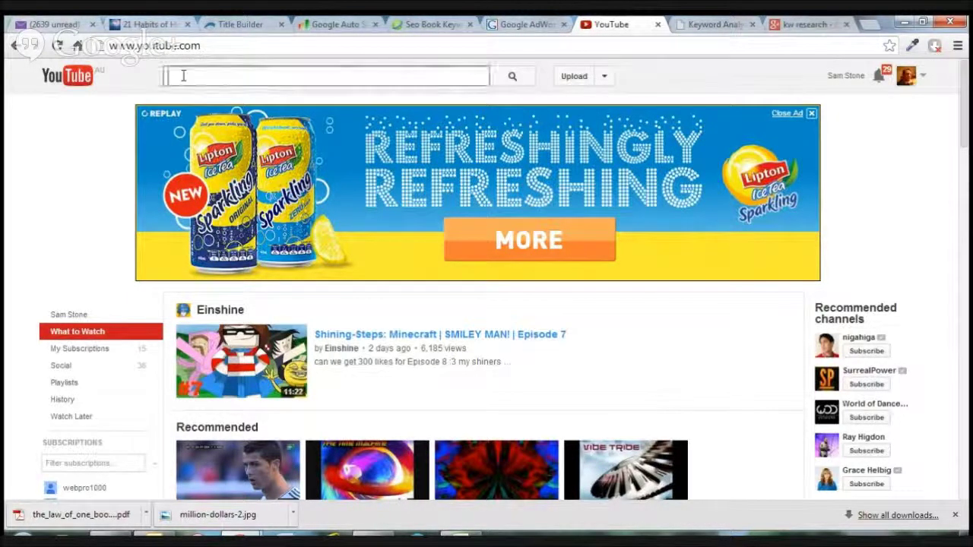
pyautogui.rightClick(183, 77)
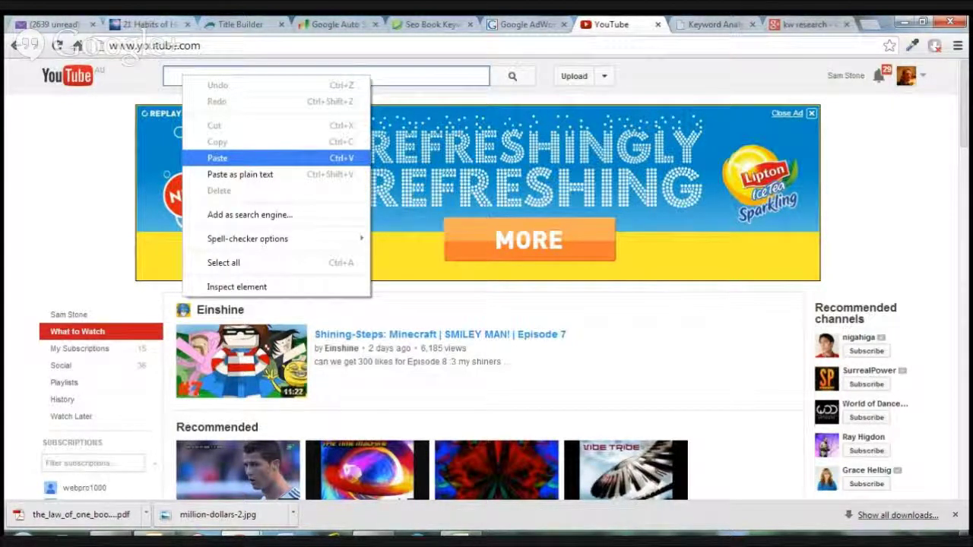
pyautogui.click(218, 158)
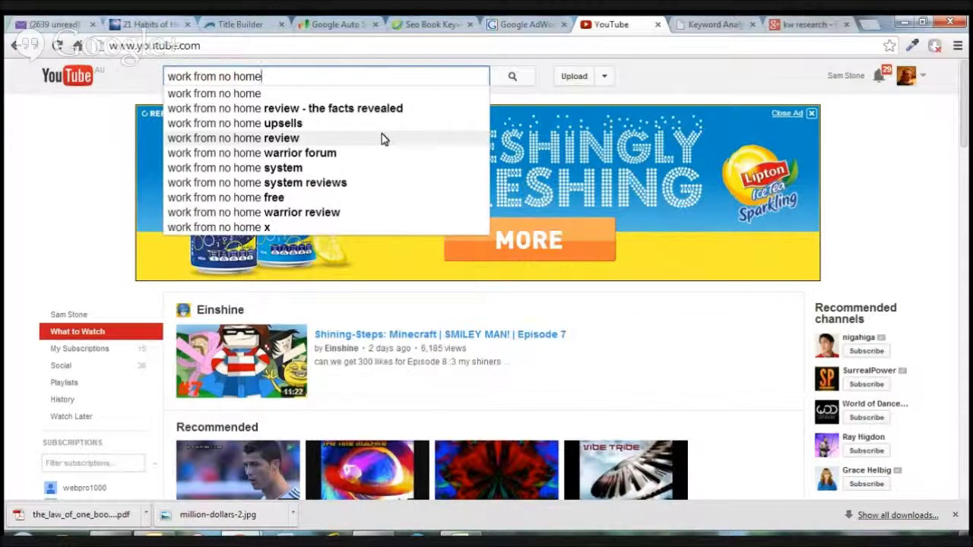
# - Extend the YouTube search phrase to the suggested "work from no home system" and bring up its further suggestions
pyautogui.press('Down')
pyautogui.press('Down')
pyautogui.press('Down')
pyautogui.press('Up')
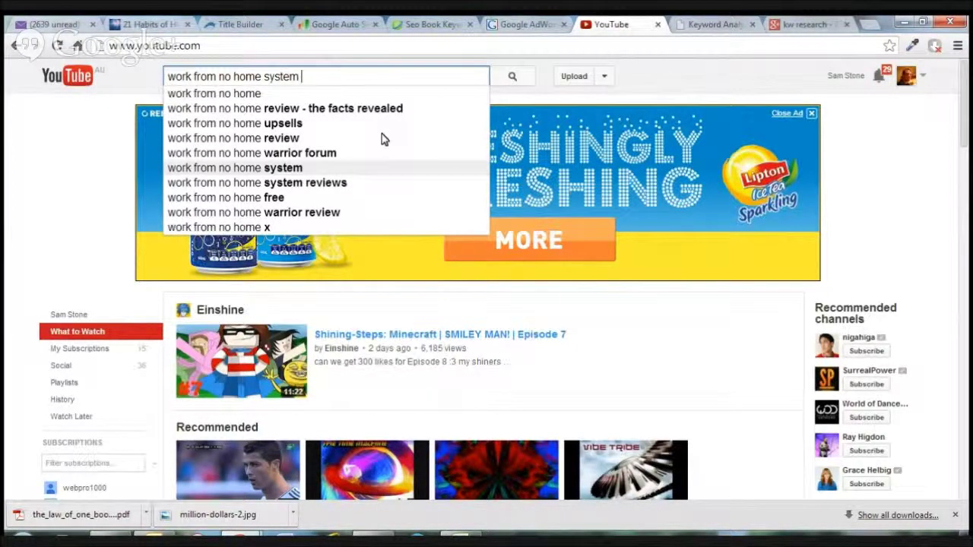
pyautogui.press('Right')
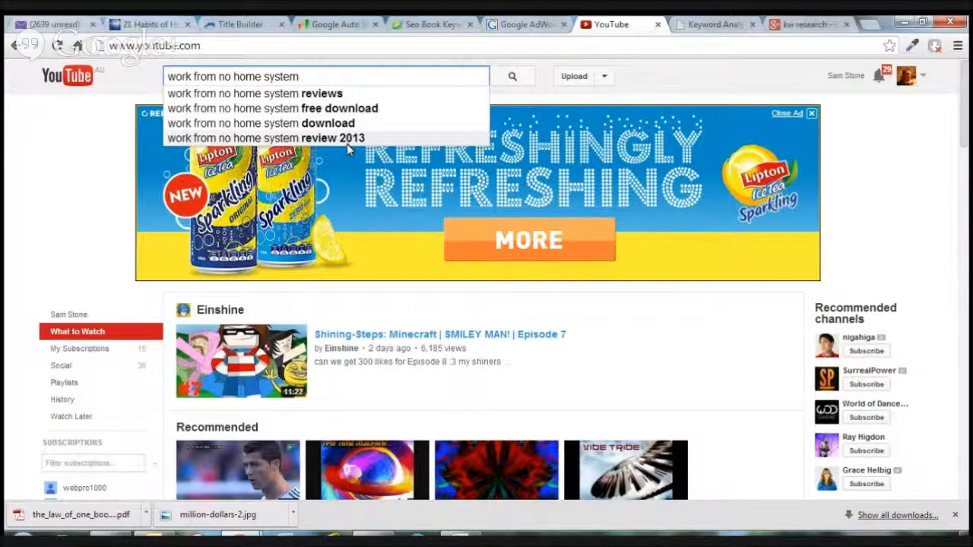
# - Preview the suggested completions "download", "free download" and "reviews", and trim the phrase back to "work from no home system"
pyautogui.press('Down')
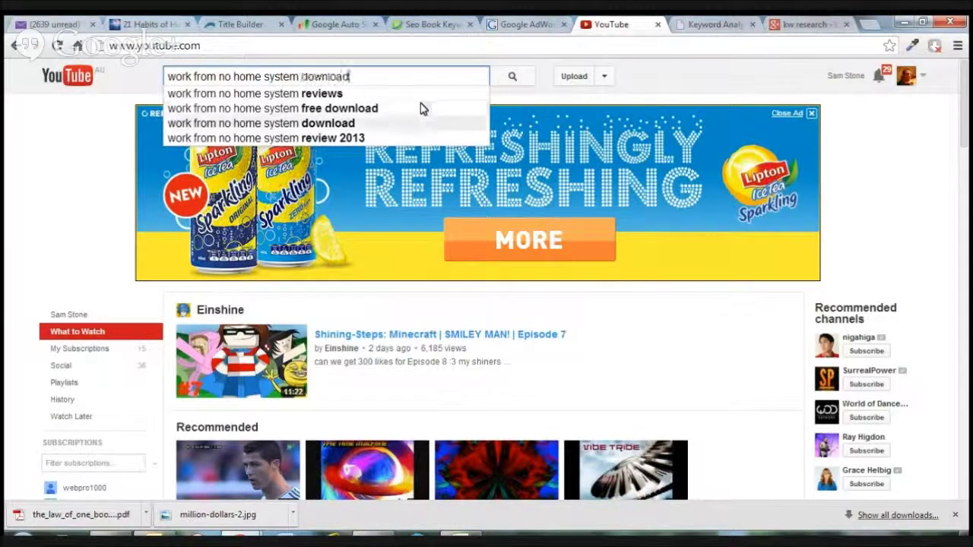
pyautogui.press('Up')
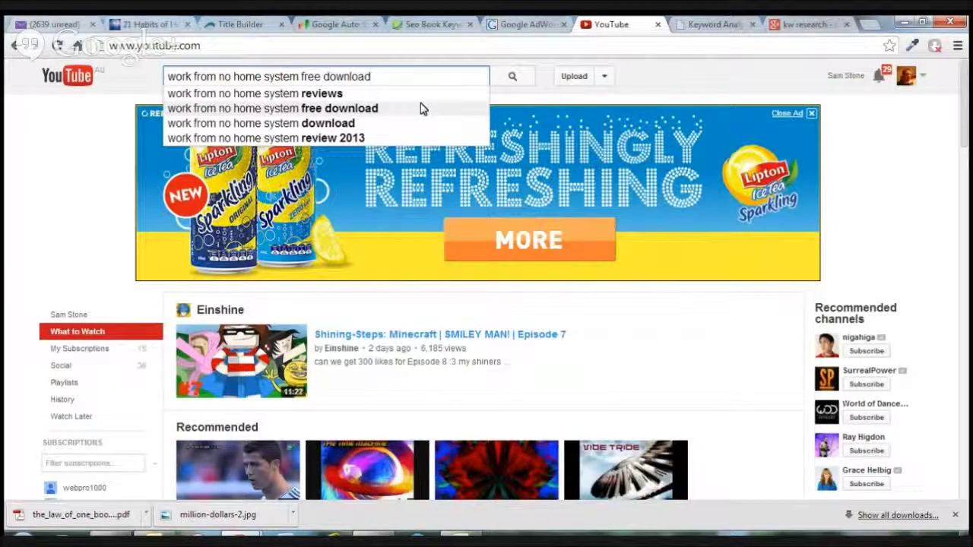
pyautogui.press('Up')
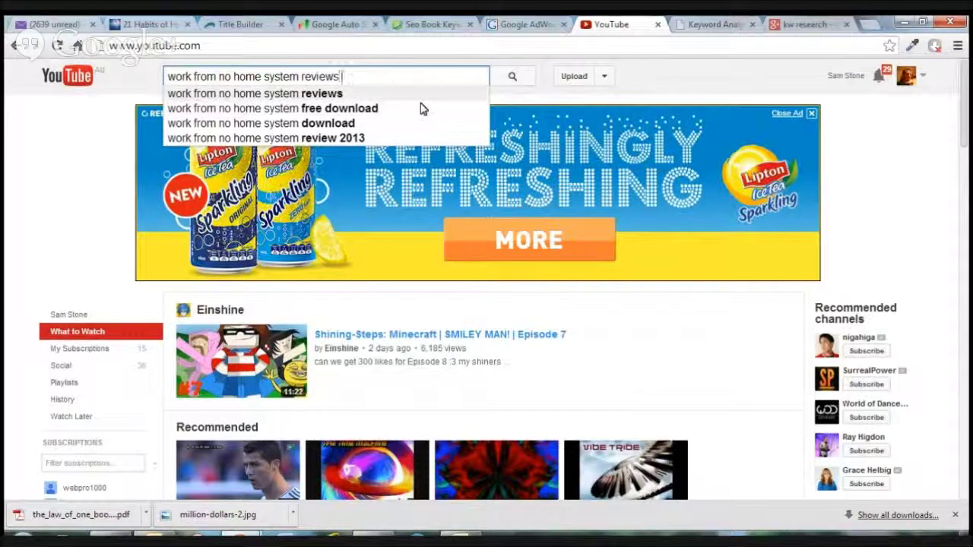
pyautogui.press('Escape')
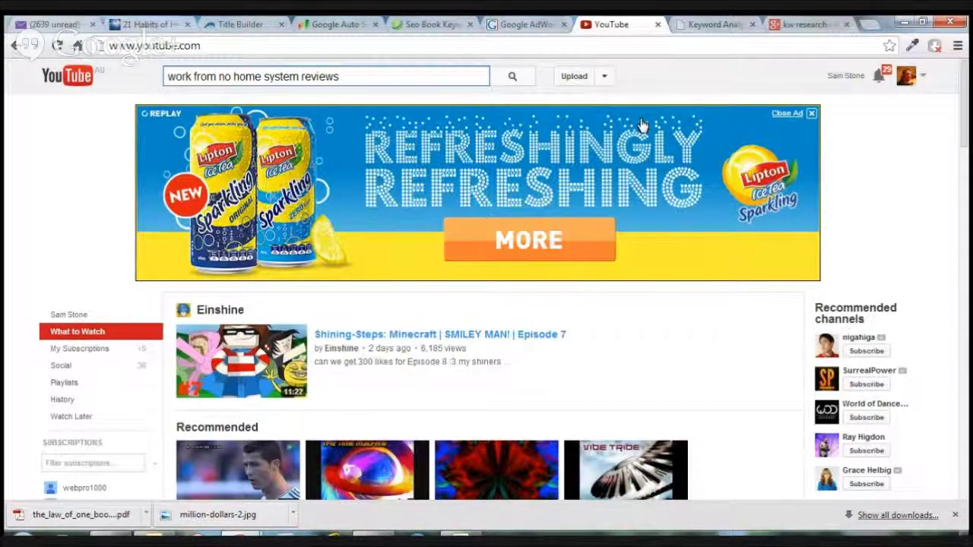
pyautogui.press('BackSpace')
pyautogui.press('BackSpace')
pyautogui.press('BackSpace')
pyautogui.press('BackSpace')
pyautogui.press('BackSpace')
pyautogui.press('BackSpace')
pyautogui.press('BackSpace')
pyautogui.press('BackSpace')
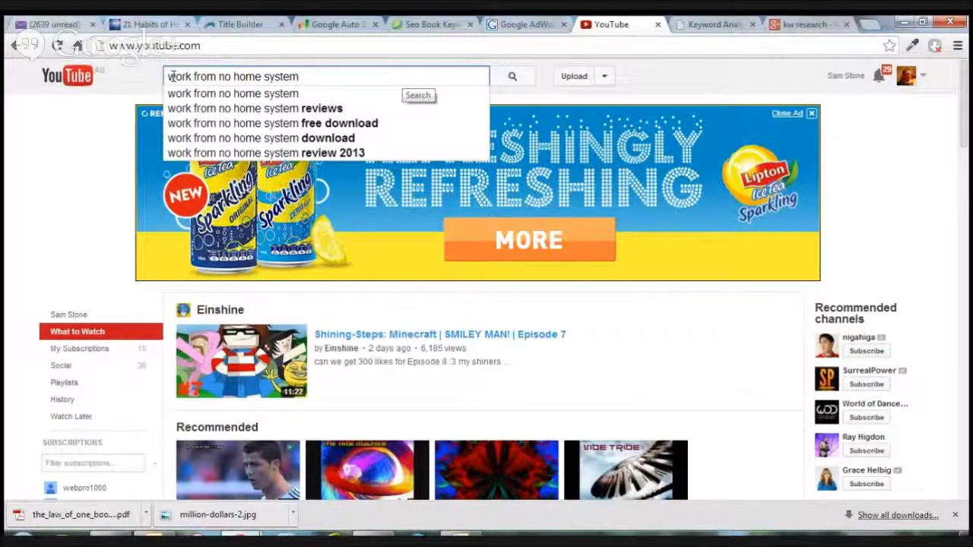
# - Switch to the Google AdWords Keyword Planner and open the form to search for new keyword and ad group ideas
pyautogui.click(516, 25)
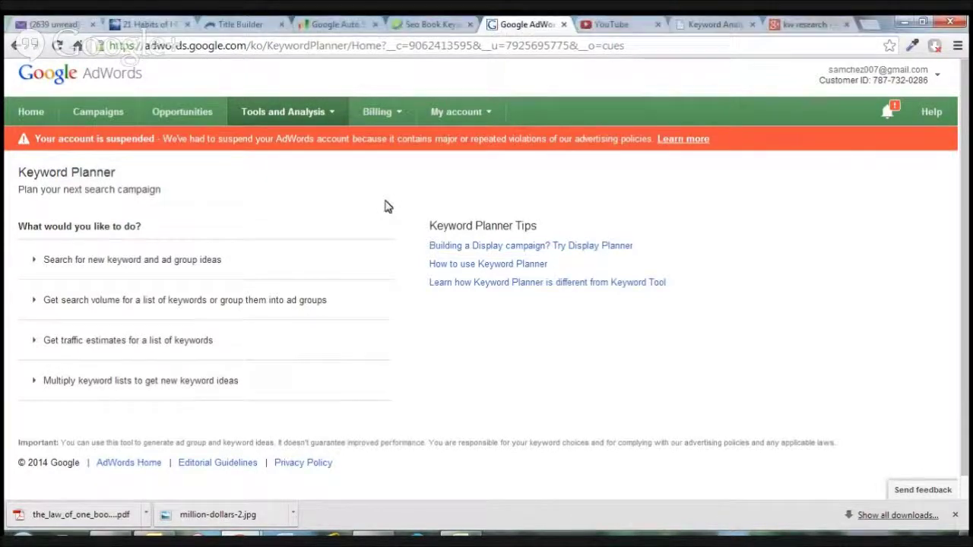
pyautogui.click(186, 263)
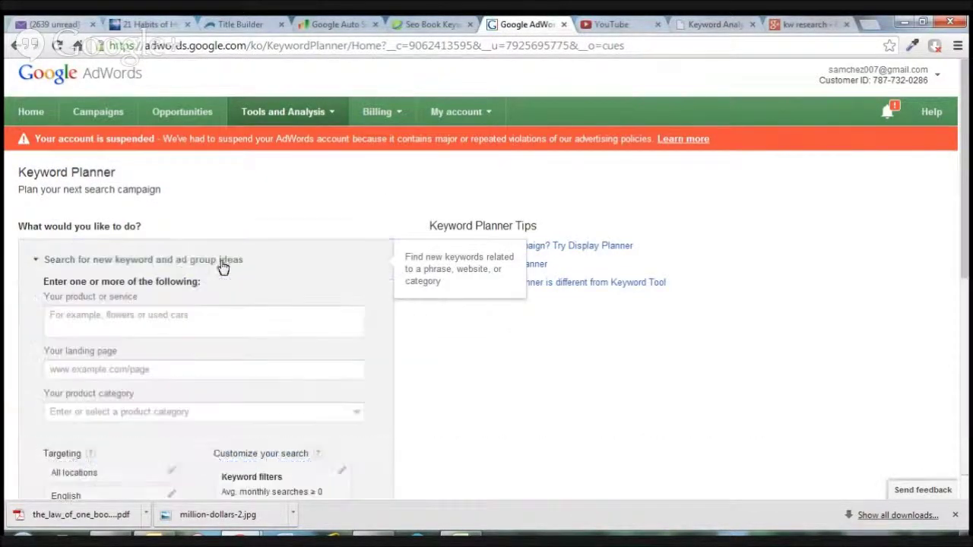
pyautogui.scroll(-1, 601, 328)
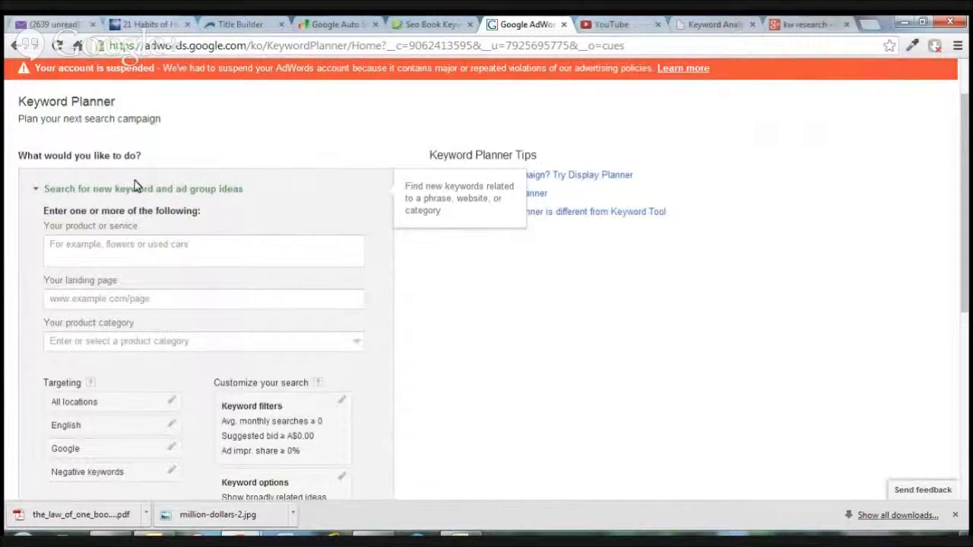
pyautogui.click(35, 189)
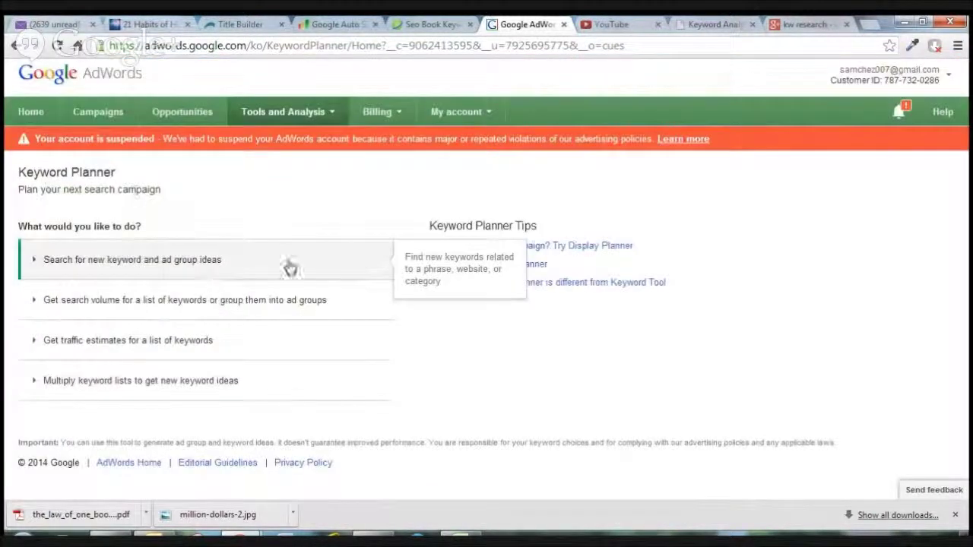
pyautogui.click(166, 262)
pyautogui.scroll(-1, 190, 291)
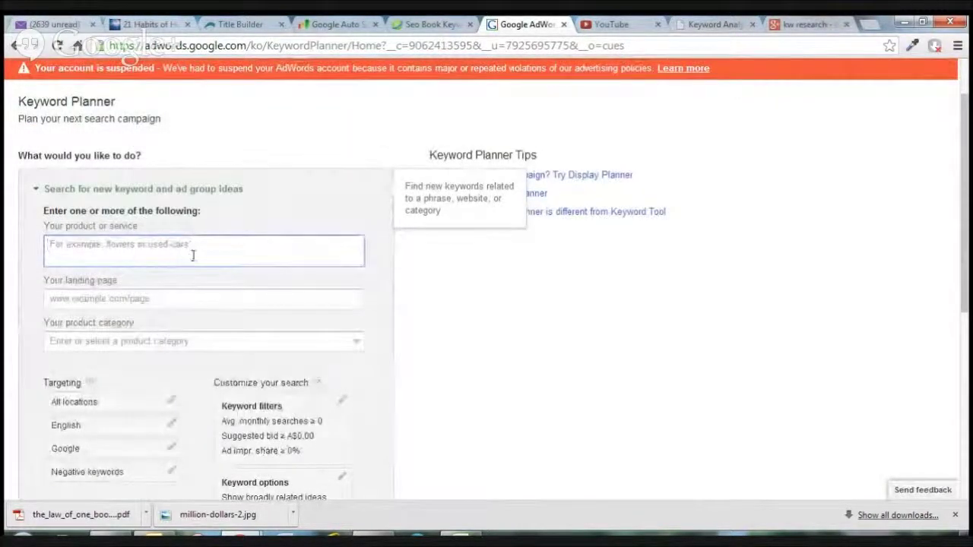
pyautogui.click(134, 298)
pyautogui.rightClick(134, 298)
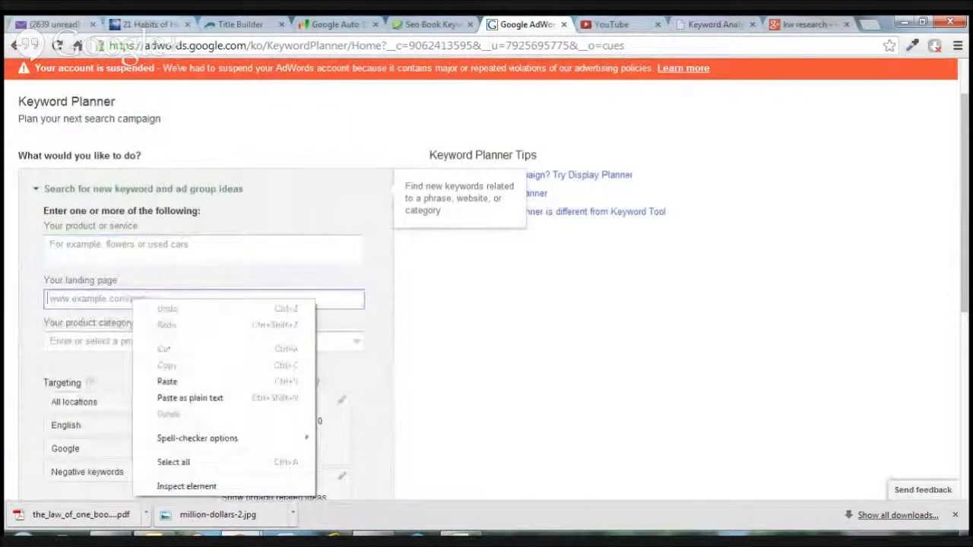
pyautogui.click(186, 381)
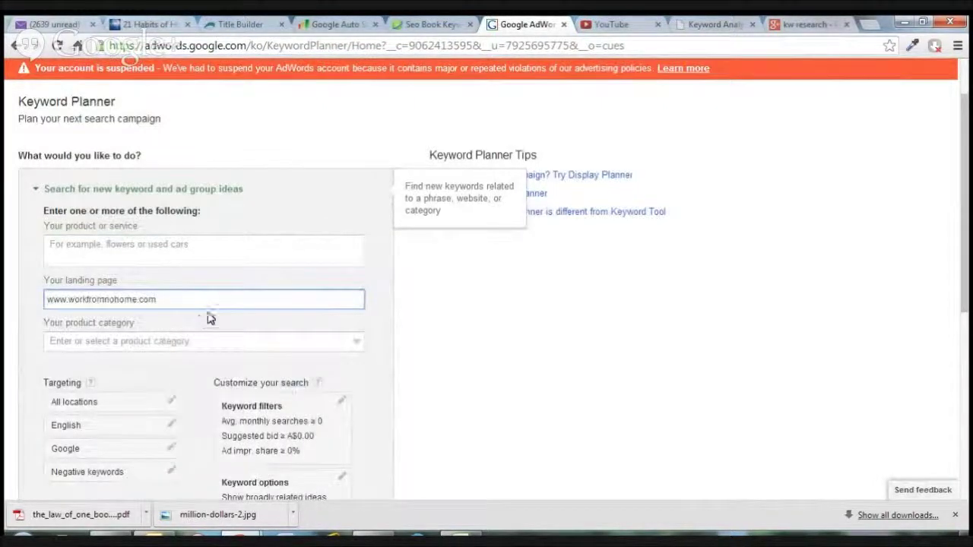
pyautogui.scroll(-3, 522, 319)
pyautogui.scroll(1, 460, 300)
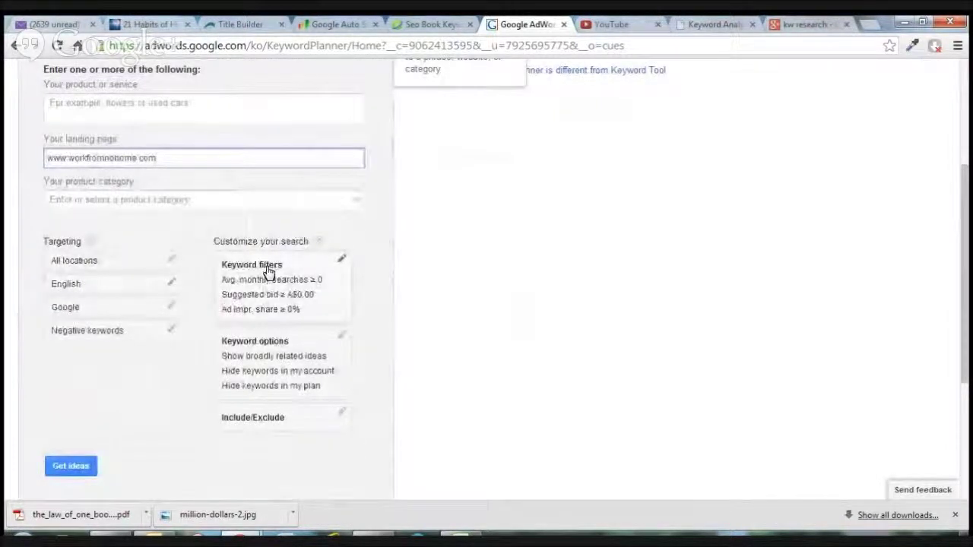
pyautogui.click(81, 469)
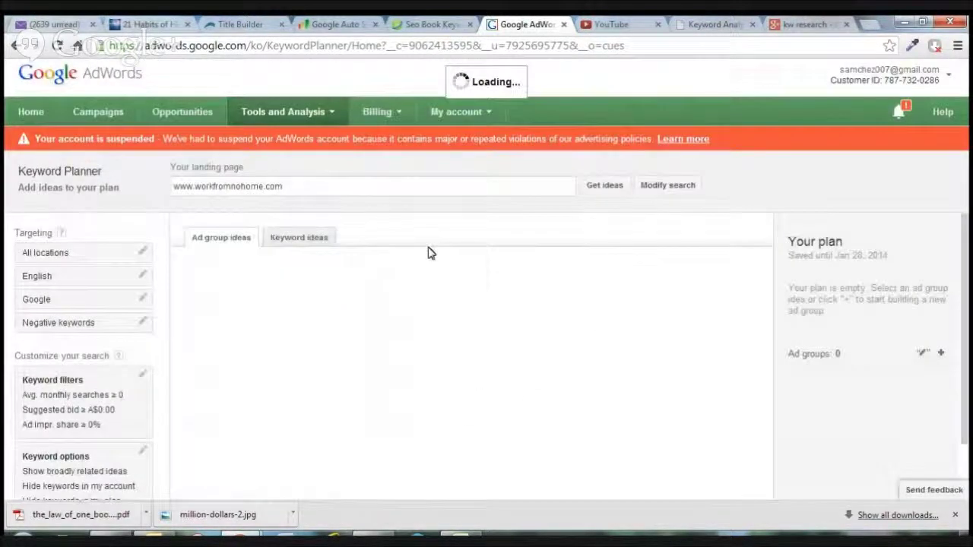
# - Show the individual keyword ideas and examine their average monthly searches, competition and suggested bids
pyautogui.click(300, 238)
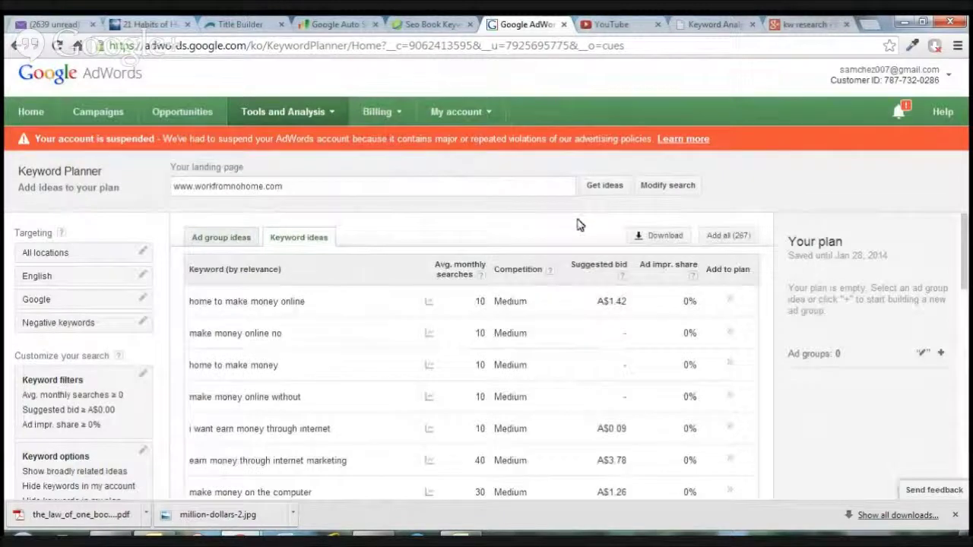
pyautogui.scroll(-1, 576, 223)
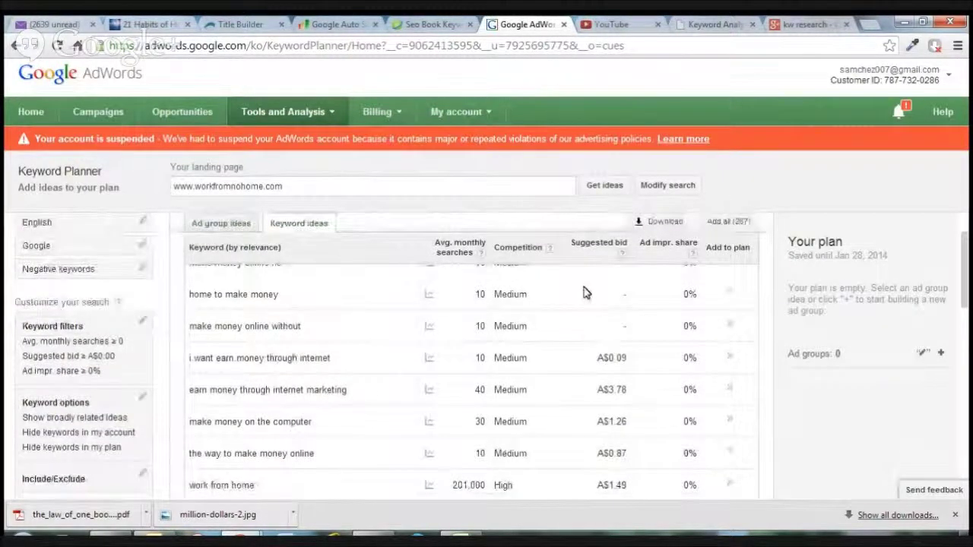
pyautogui.scroll(1, 583, 289)
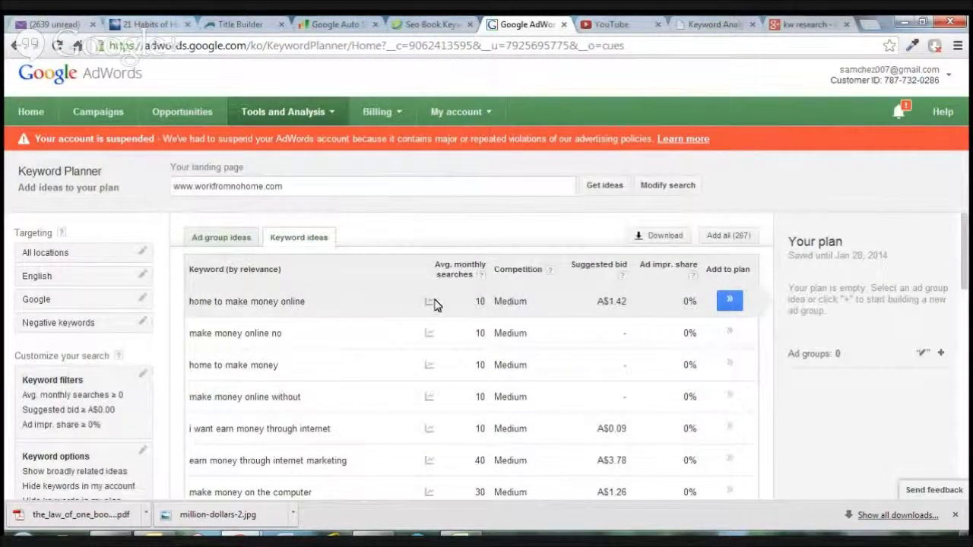
pyautogui.moveTo(429, 304)
pyautogui.scroll(-2, 296, 319)
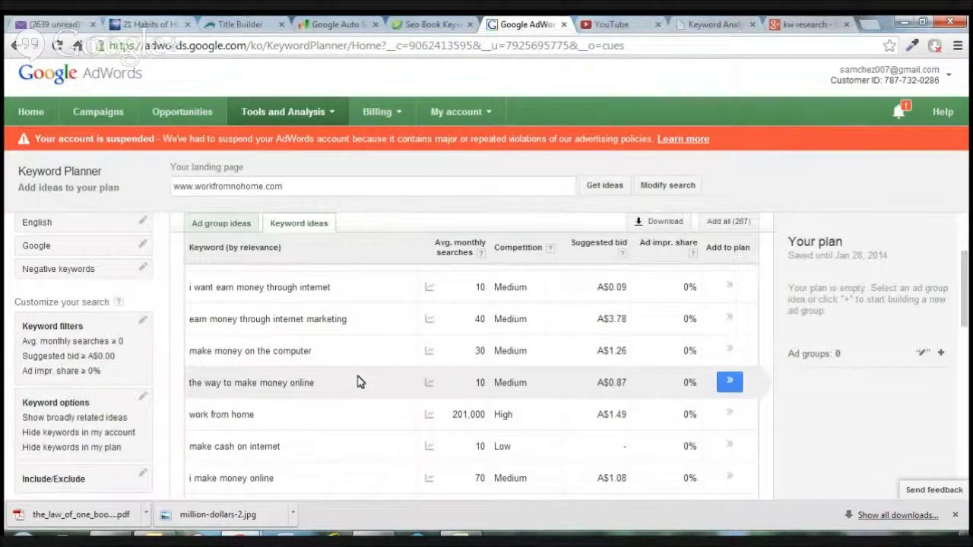
pyautogui.scroll(3, 354, 376)
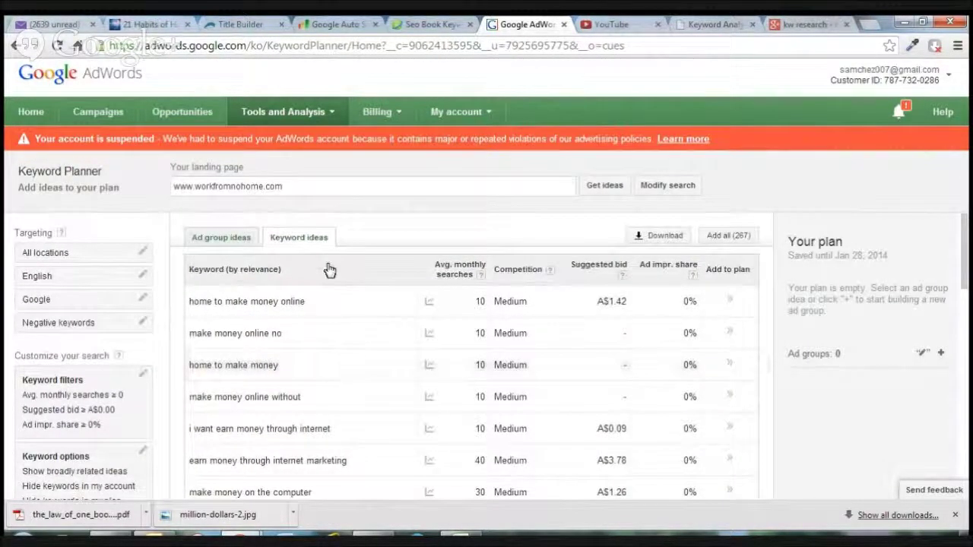
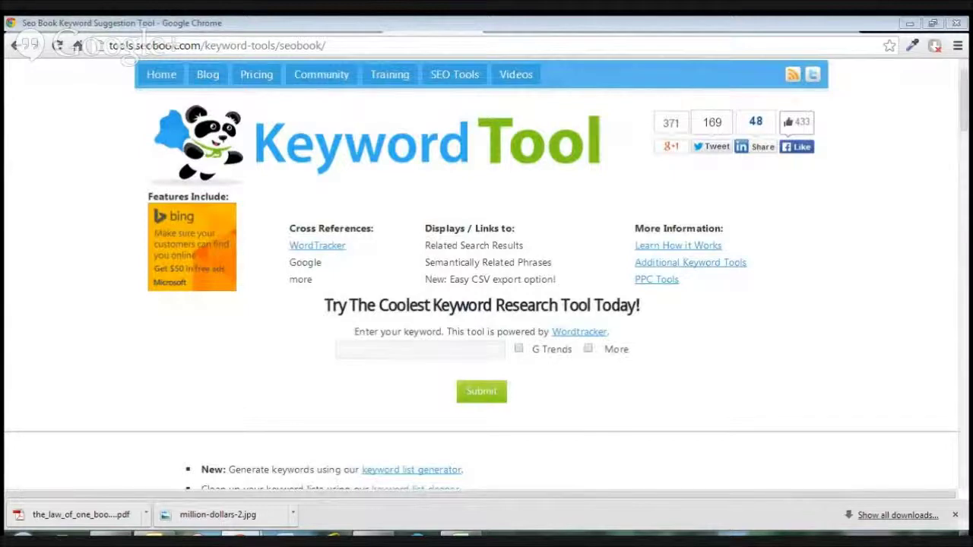
# - Switch to the SEO Book Keyword Tool and submit the keyword "work from no home"
pyautogui.click(355, 350)
pyautogui.rightClick(356, 351)
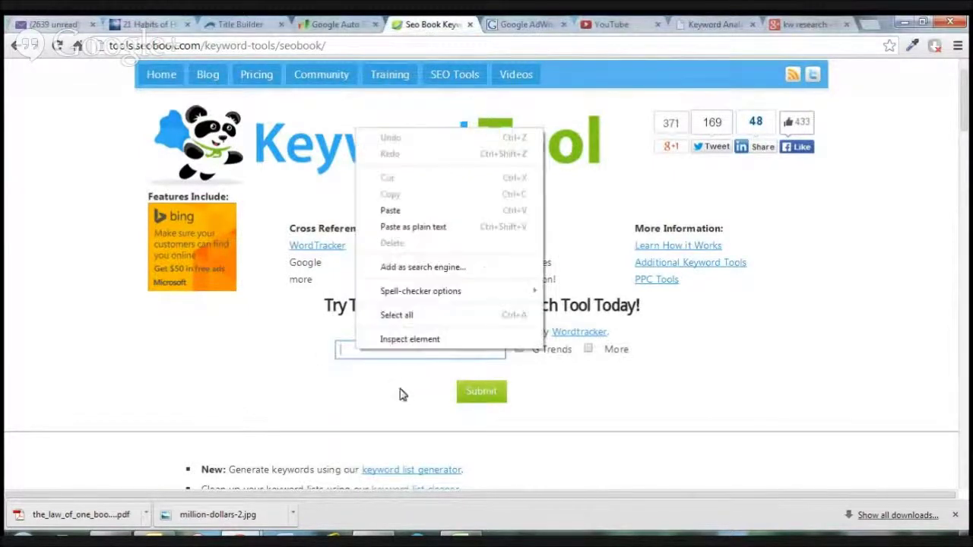
pyautogui.click(410, 210)
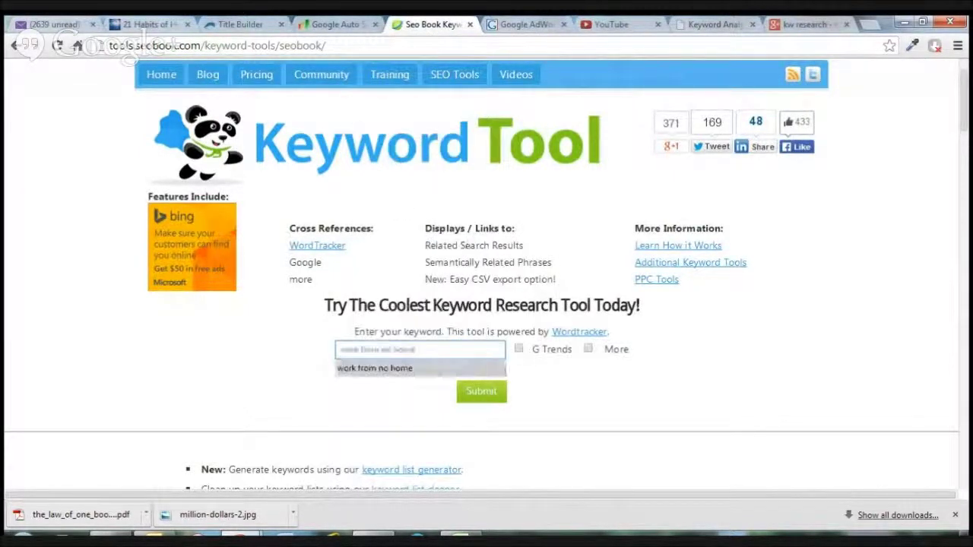
pyautogui.click(481, 390)
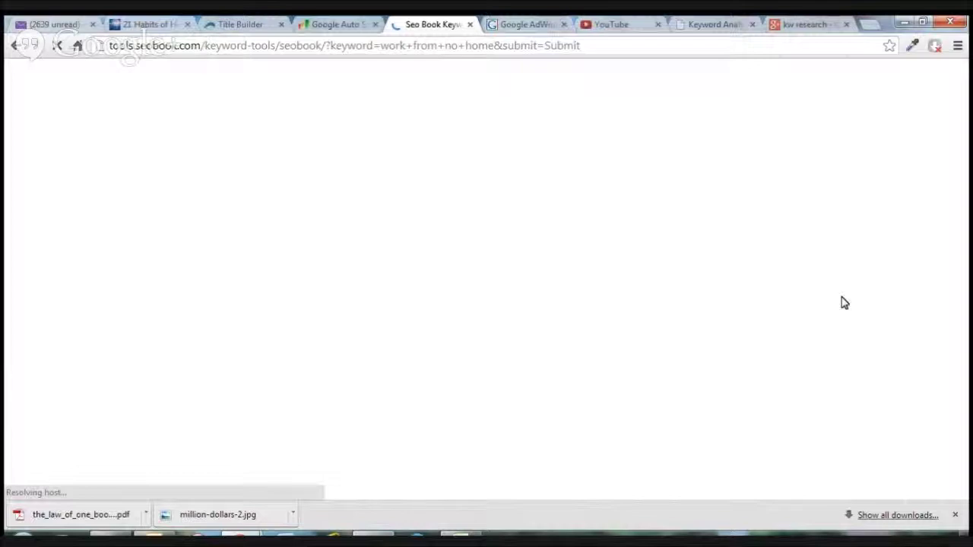
# - Review the suggested keyword phrases and their WordTracker counts and daily search estimates for "work from no home"
pyautogui.scroll(-3, 842, 303)
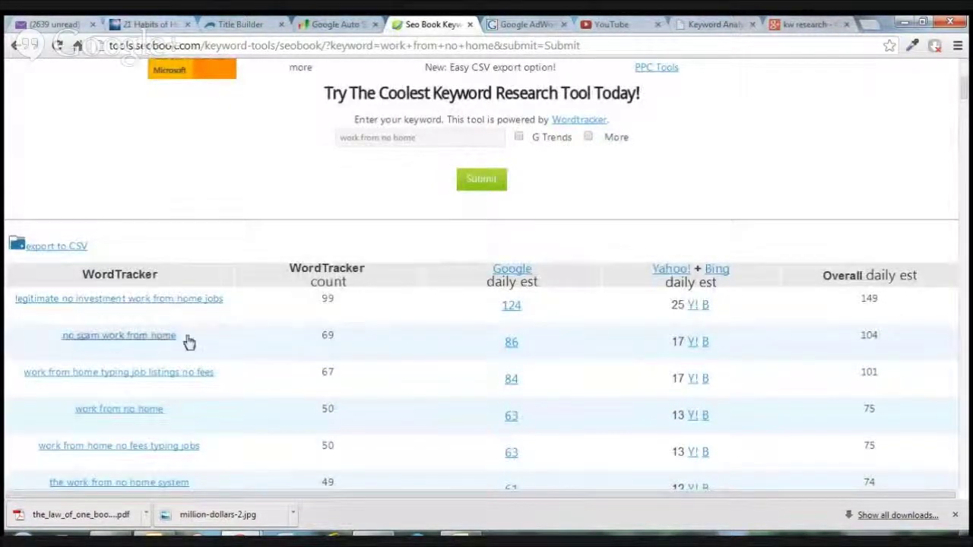
pyautogui.scroll(-1, 249, 348)
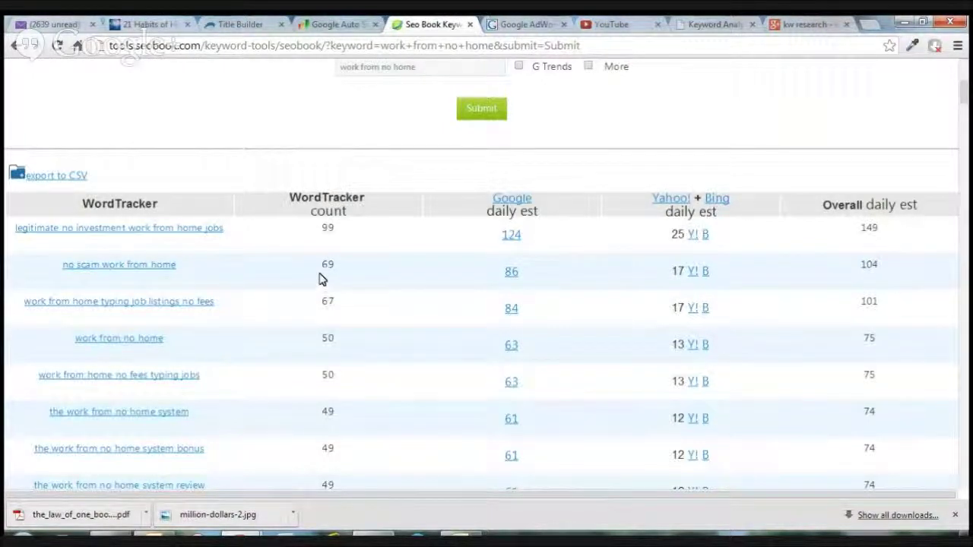
pyautogui.scroll(-2, 322, 278)
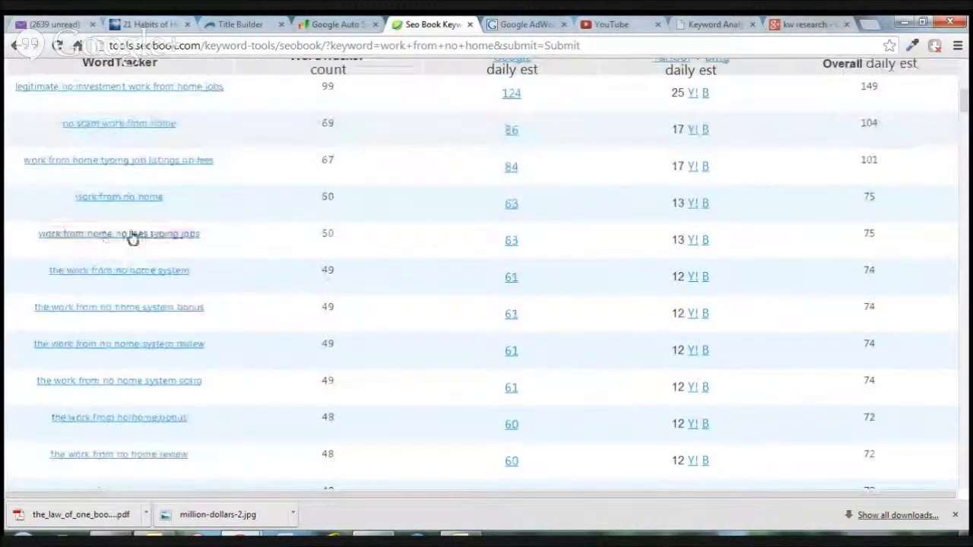
pyautogui.scroll(-2, 141, 251)
pyautogui.scroll(-1, 175, 326)
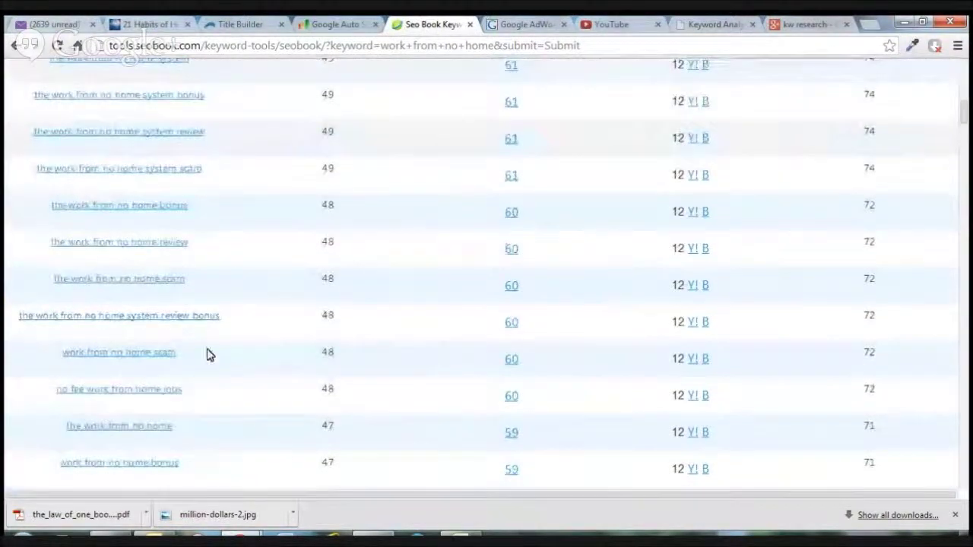
pyautogui.scroll(15, 206, 353)
pyautogui.scroll(-4, 224, 388)
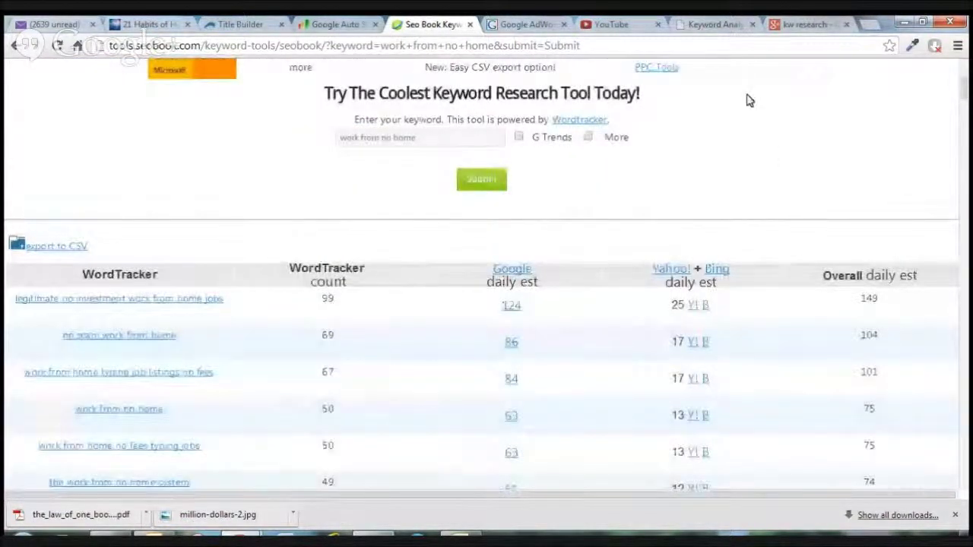
# - Switch to the Google Auto Suggest keyword tool and get long tail suggestions for "work from no home"
pyautogui.click(326, 23)
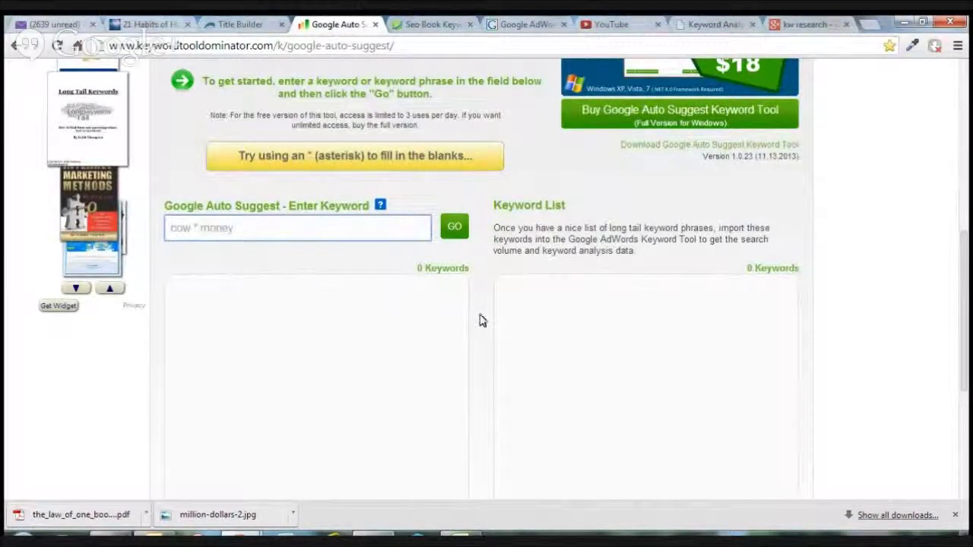
pyautogui.write('work from no home')
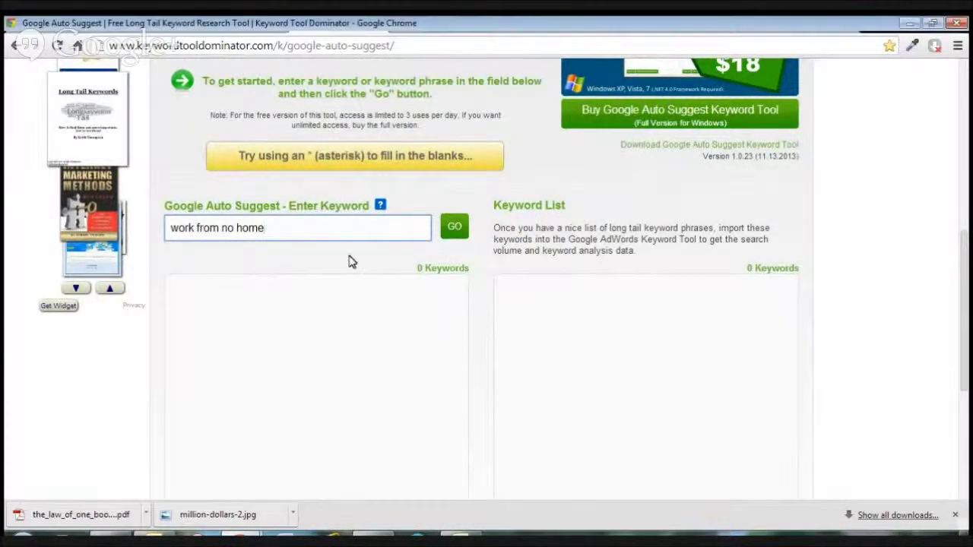
pyautogui.click(457, 228)
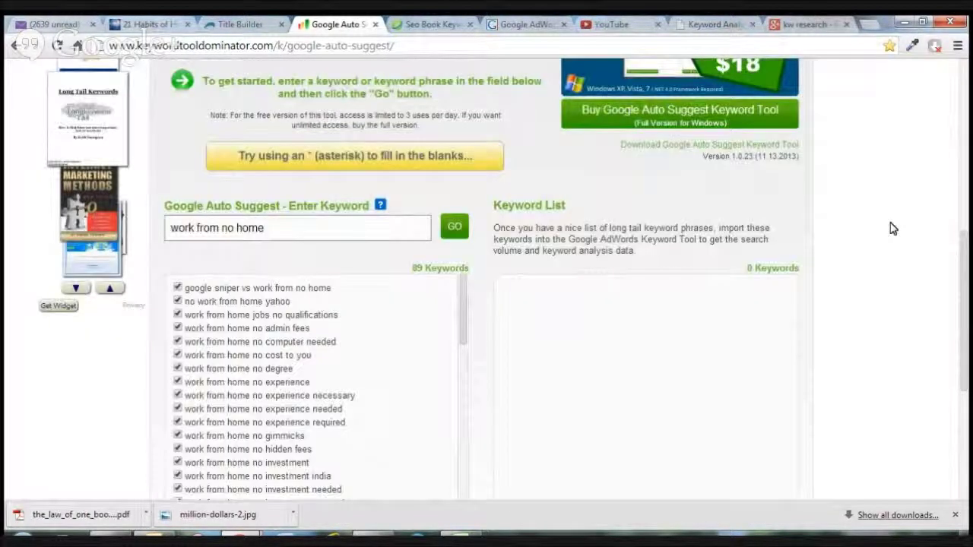
# - Look through the long tail keyword suggestions listed for "work from no home"
pyautogui.scroll(-1, 191, 217)
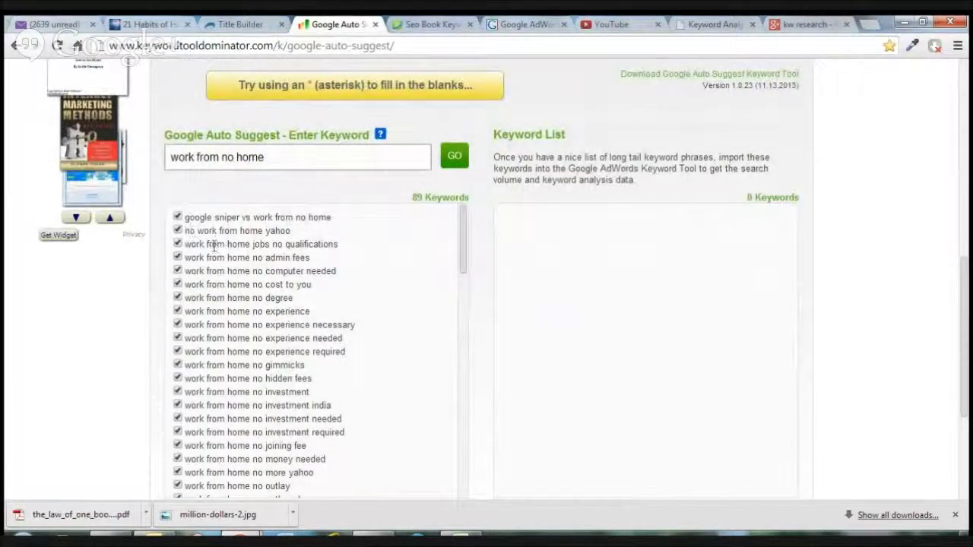
pyautogui.scroll(-1, 244, 364)
pyautogui.scroll(-4, 244, 372)
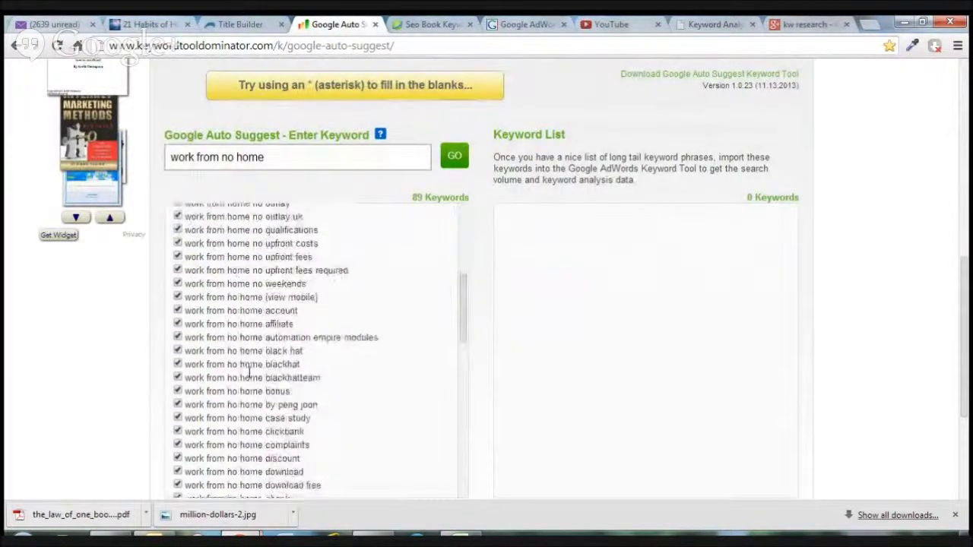
pyautogui.scroll(-6, 255, 378)
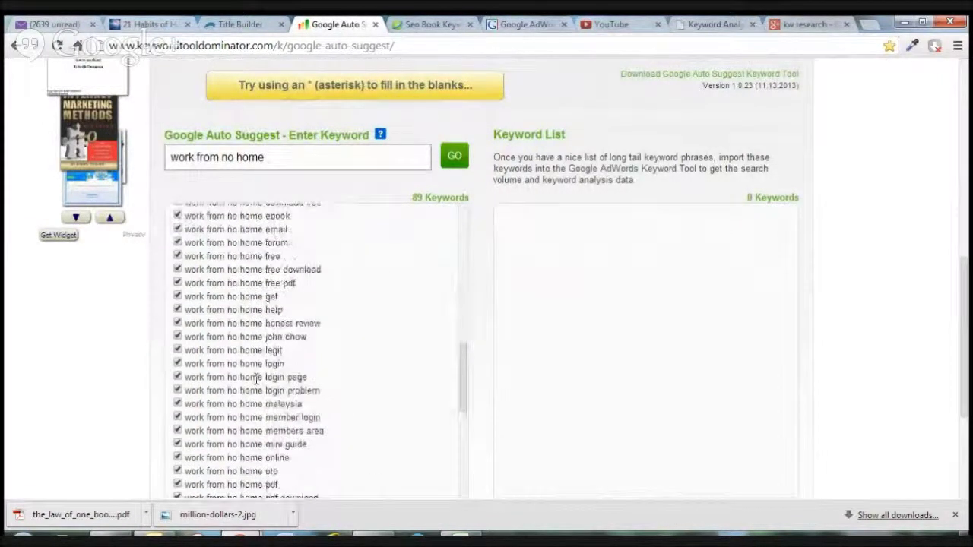
pyautogui.scroll(8, 256, 378)
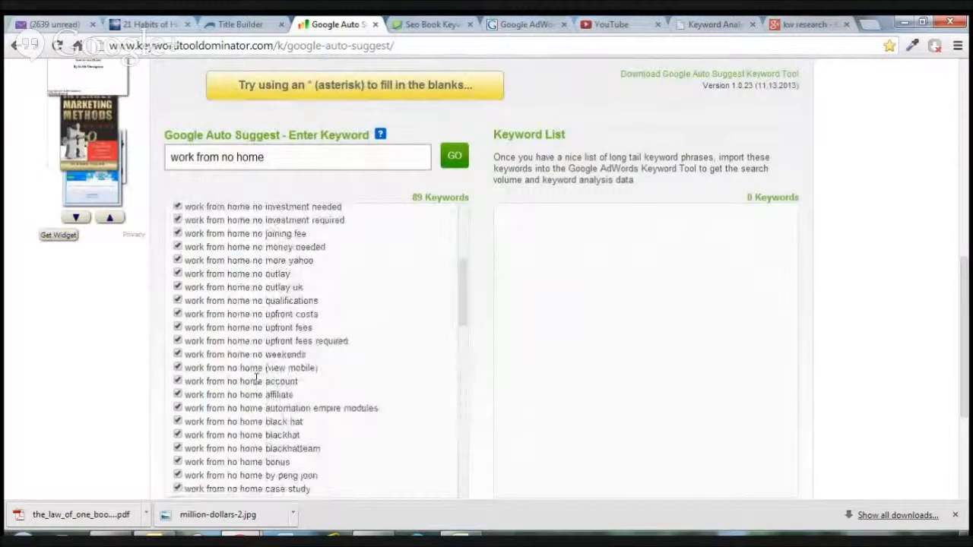
pyautogui.scroll(6, 256, 377)
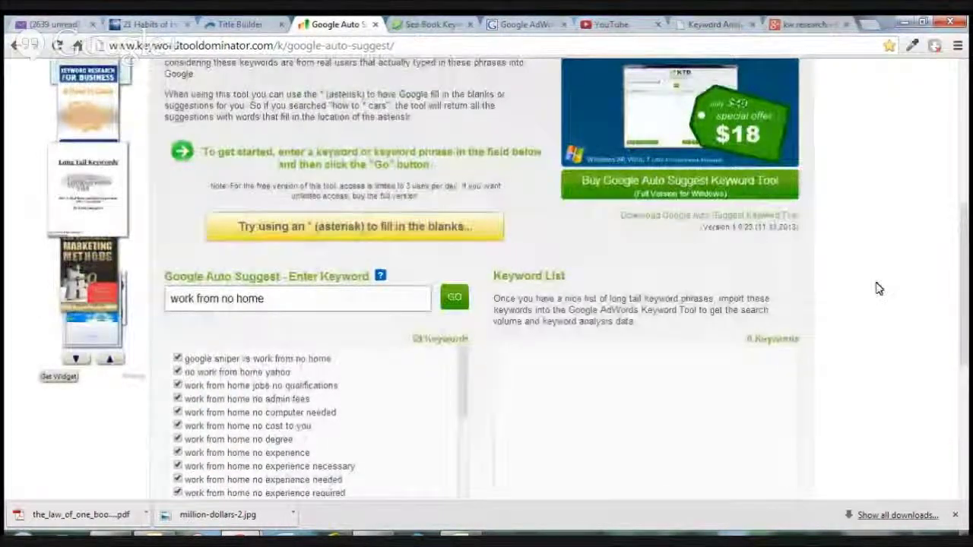
pyautogui.scroll(-1, 867, 289)
pyautogui.scroll(-1, 867, 290)
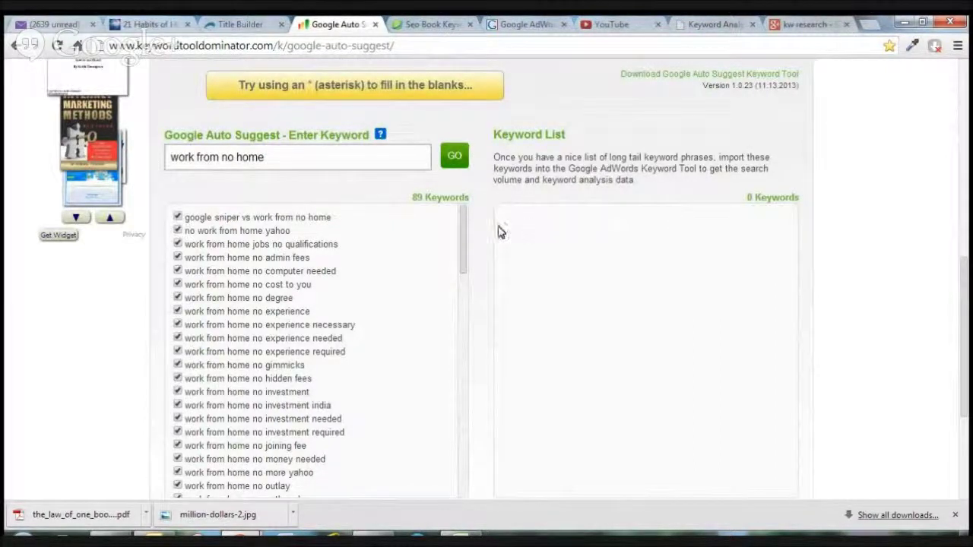
# - Replace the keyword with "make money *" and get the suggestions that fill in the asterisk
pyautogui.scroll(2, 482, 205)
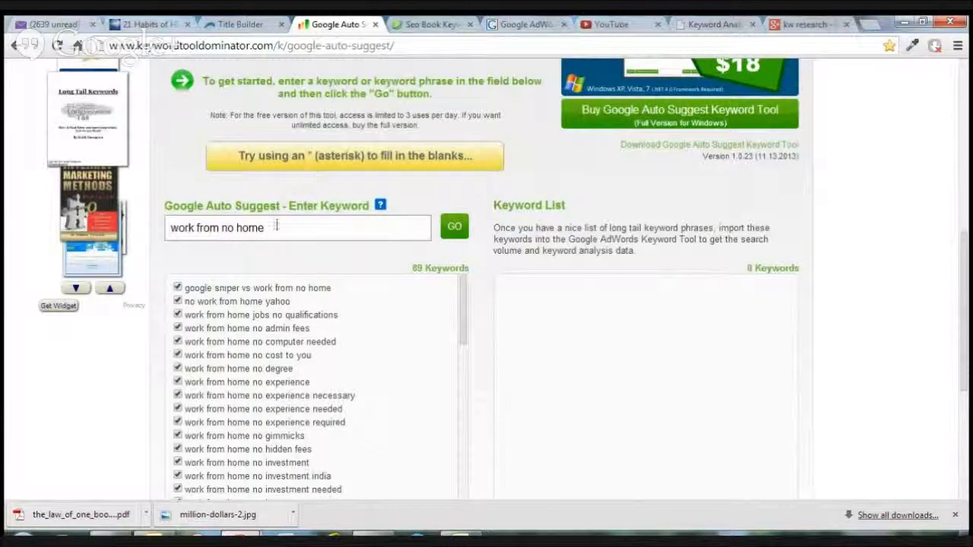
pyautogui.doubleClick(228, 228)
pyautogui.moveTo(282, 230); pyautogui.dragTo(297, 226)
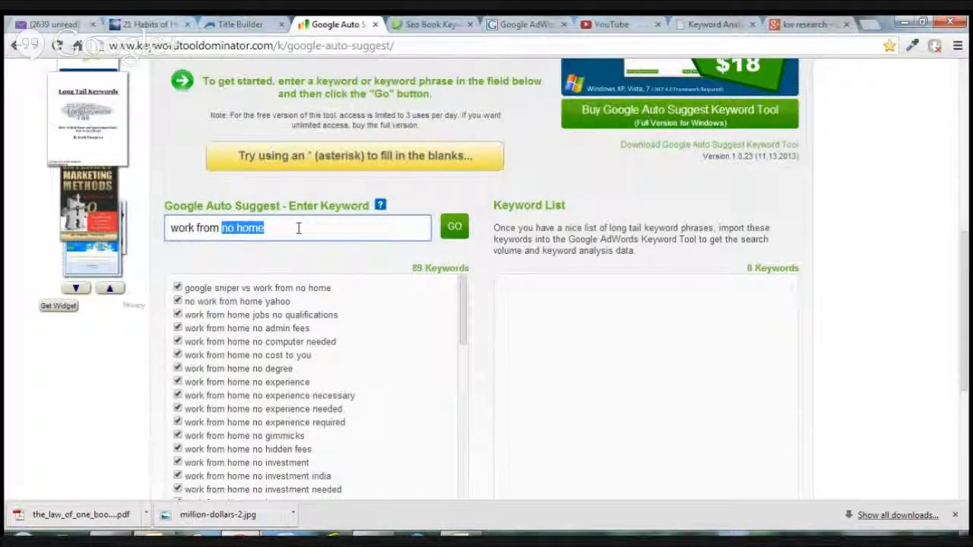
pyautogui.press('BackSpace')
pyautogui.press('BackSpace')
pyautogui.press('BackSpace')
pyautogui.press('BackSpace')
pyautogui.press('BackSpace')
pyautogui.press('BackSpace')
pyautogui.press('BackSpace')
pyautogui.press('BackSpace')
pyautogui.press('BackSpace')
pyautogui.press('BackSpace')
pyautogui.write('make money')
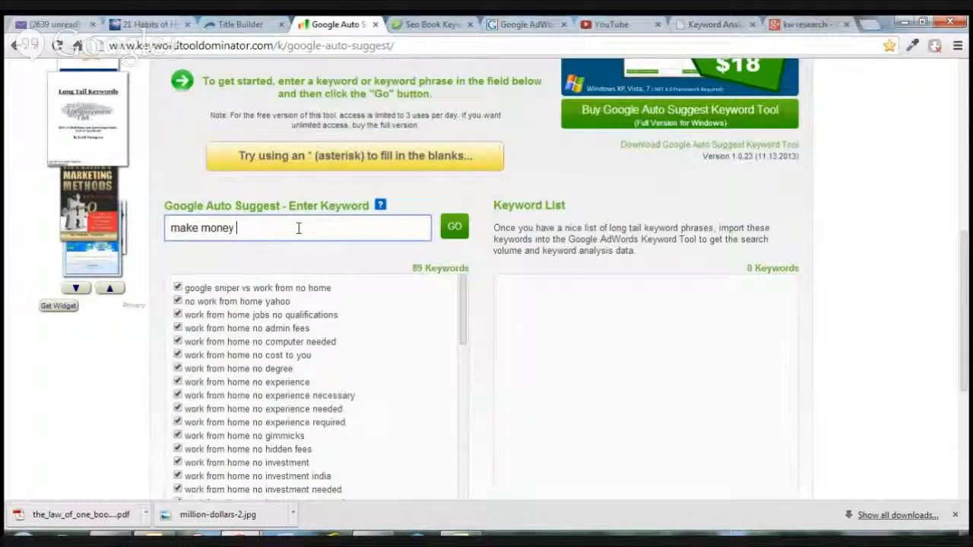
pyautogui.write(' *')
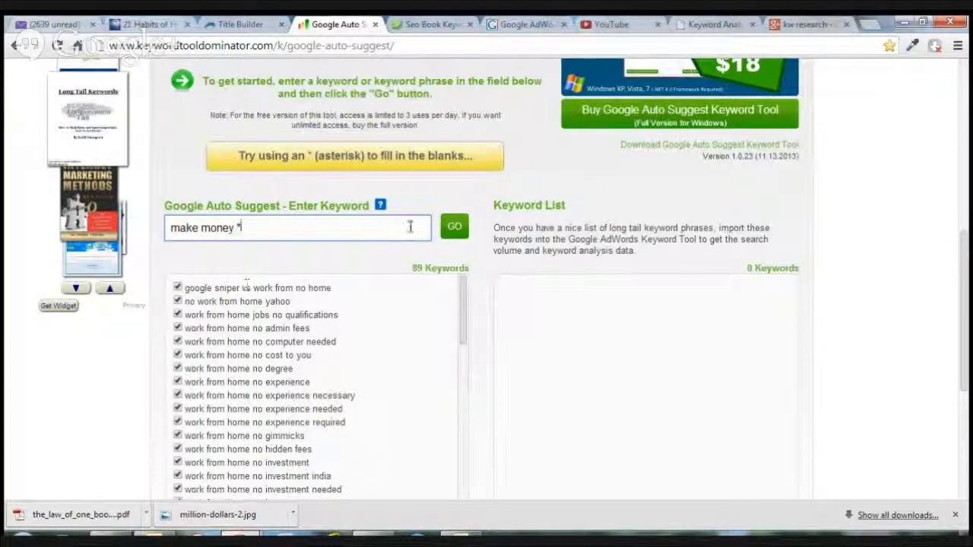
pyautogui.click(457, 231)
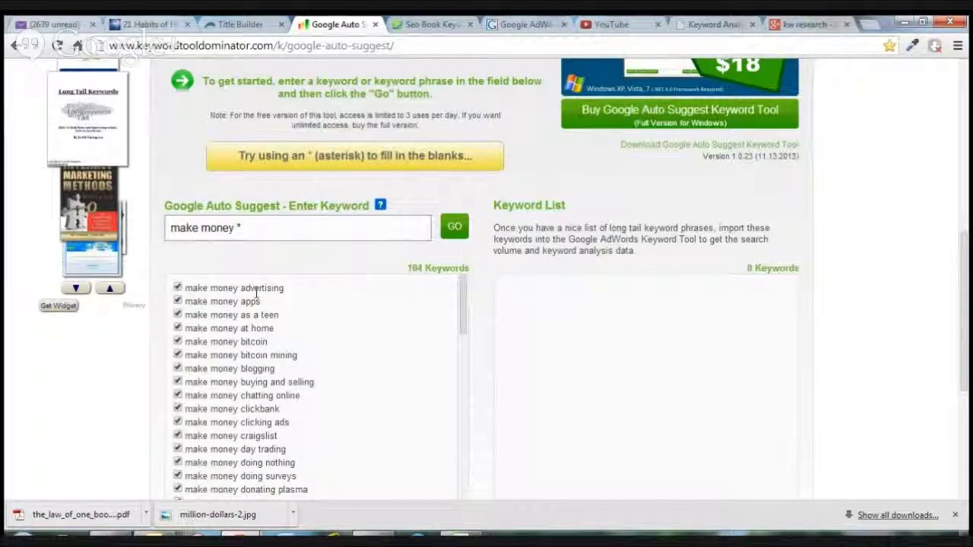
# - Look through the suggestions for "make money *" and remove the asterisk from the entered keyword
pyautogui.moveTo(278, 315); pyautogui.dragTo(227, 314)
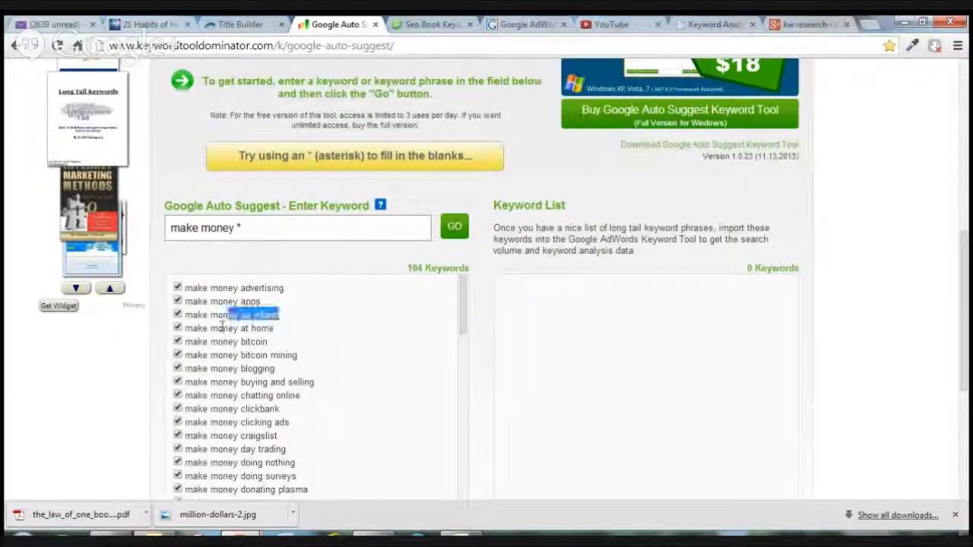
pyautogui.click(362, 254)
pyautogui.scroll(-3, 355, 332)
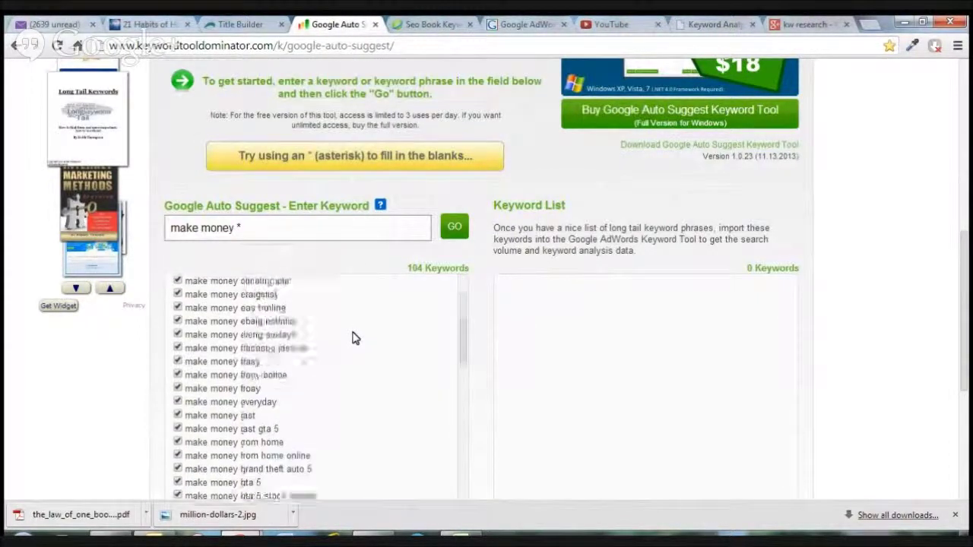
pyautogui.scroll(1, 354, 338)
pyautogui.click(243, 229)
pyautogui.press('BackSpace')
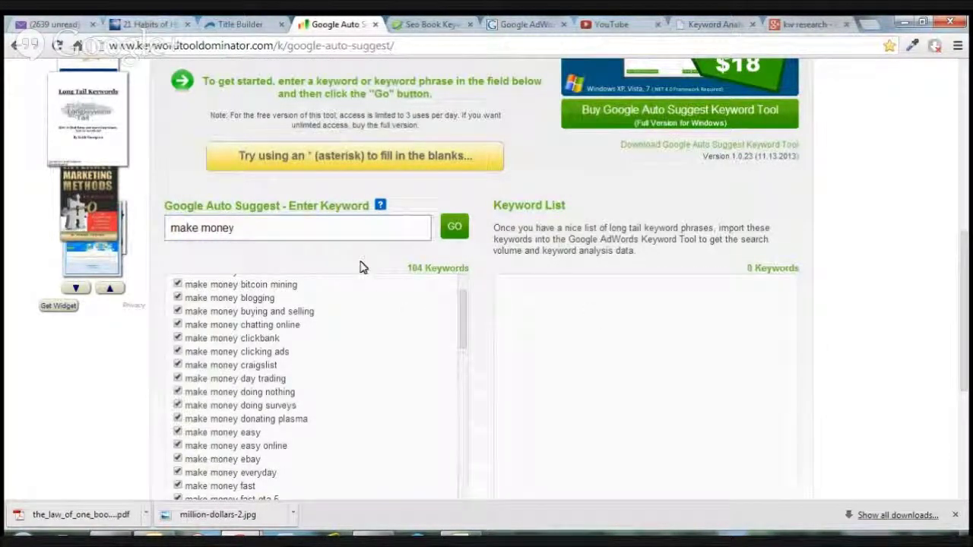
pyautogui.scroll(-2, 857, 251)
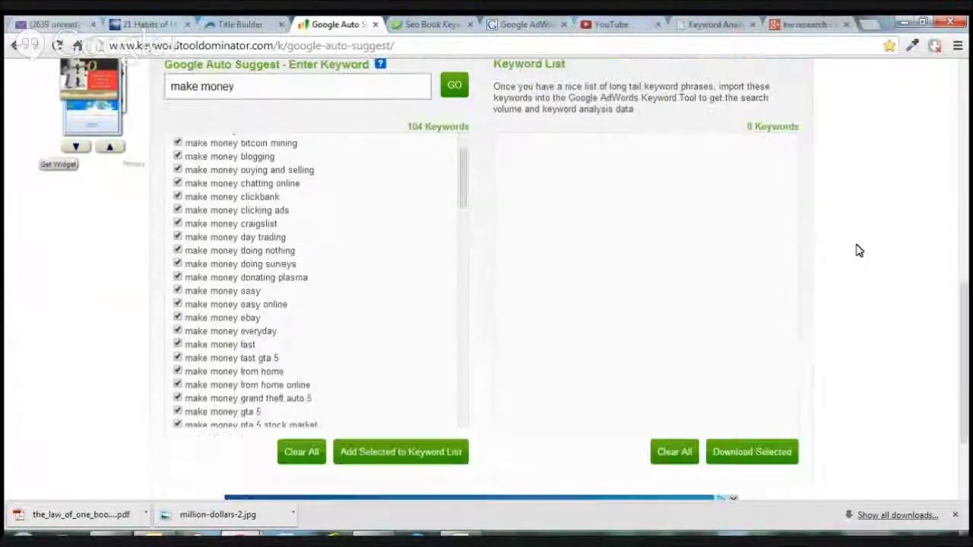
pyautogui.scroll(1, 680, 289)
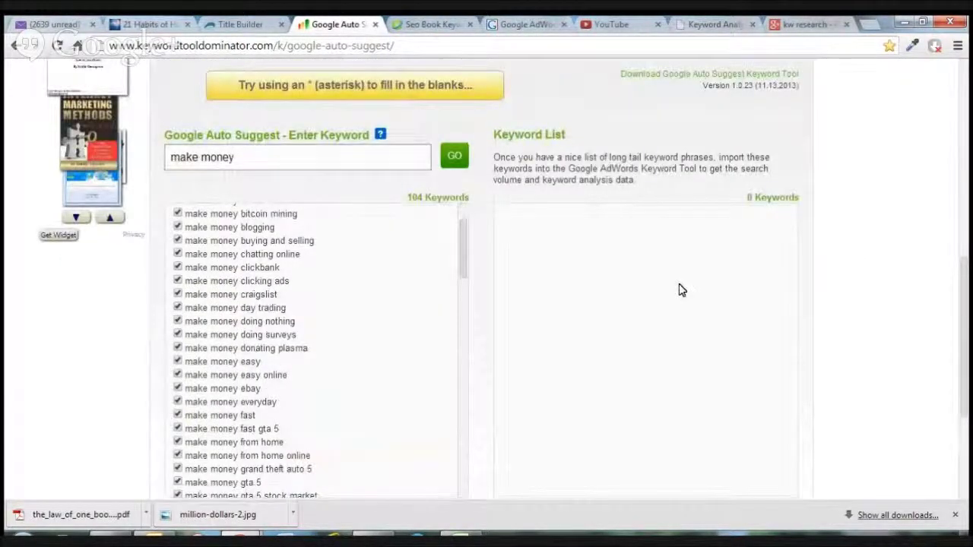
pyautogui.scroll(-2, 785, 349)
pyautogui.scroll(4, 854, 332)
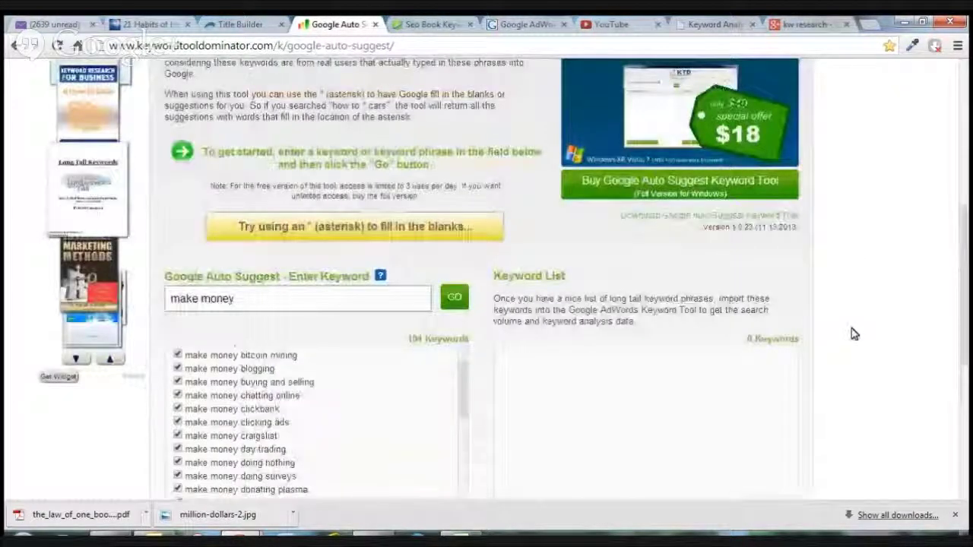
pyautogui.scroll(1, 853, 334)
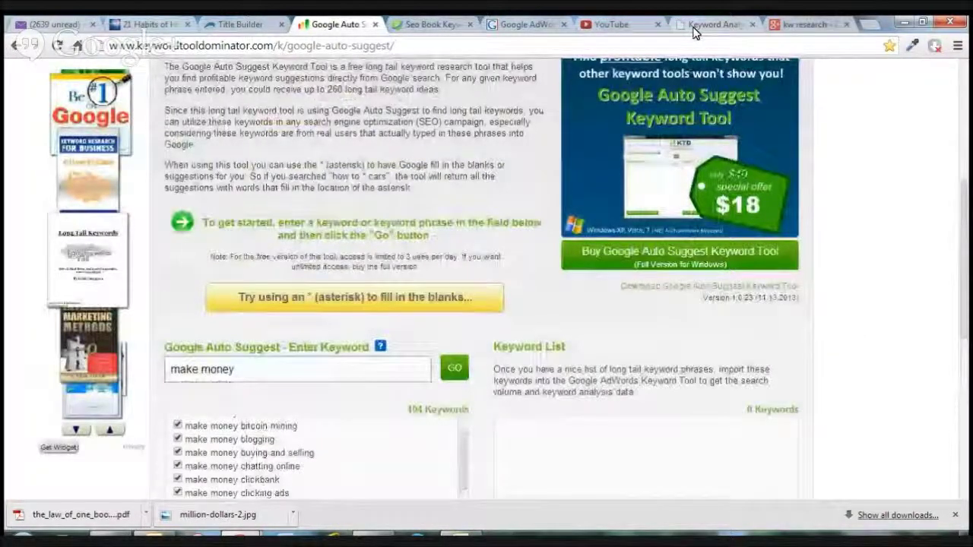
# - Switch to the Market Samurai site and examine its free copy offer, sign-up form and list of benefits
pyautogui.click(693, 27)
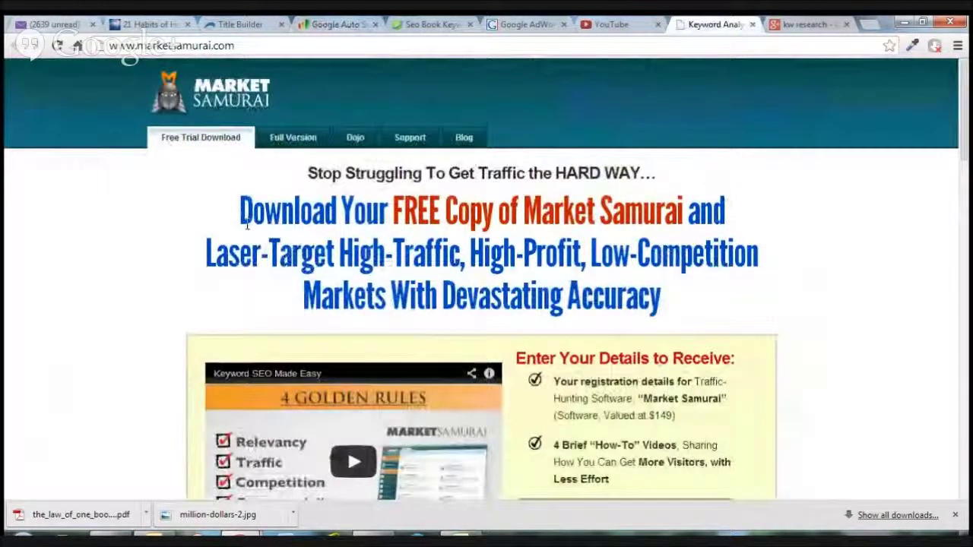
pyautogui.scroll(-1, 847, 241)
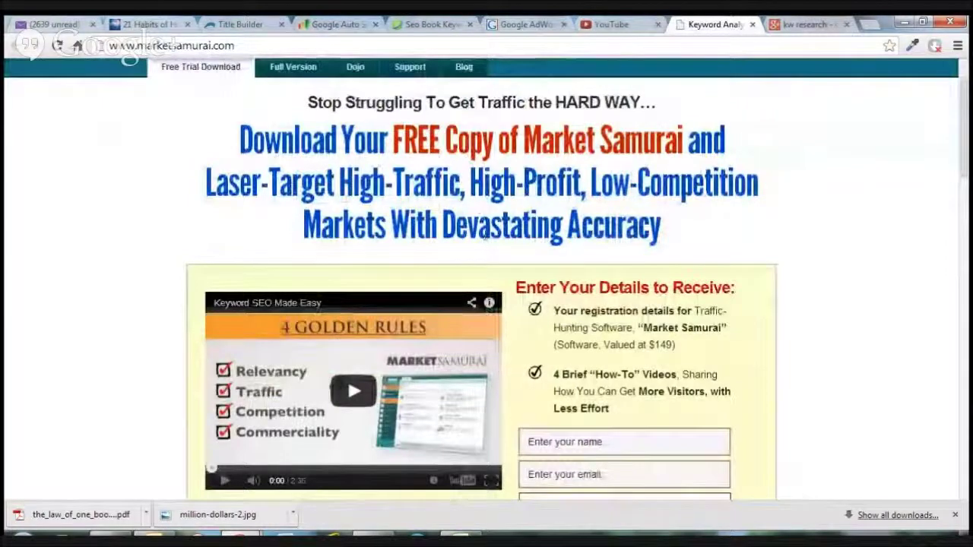
pyautogui.scroll(-2, 771, 248)
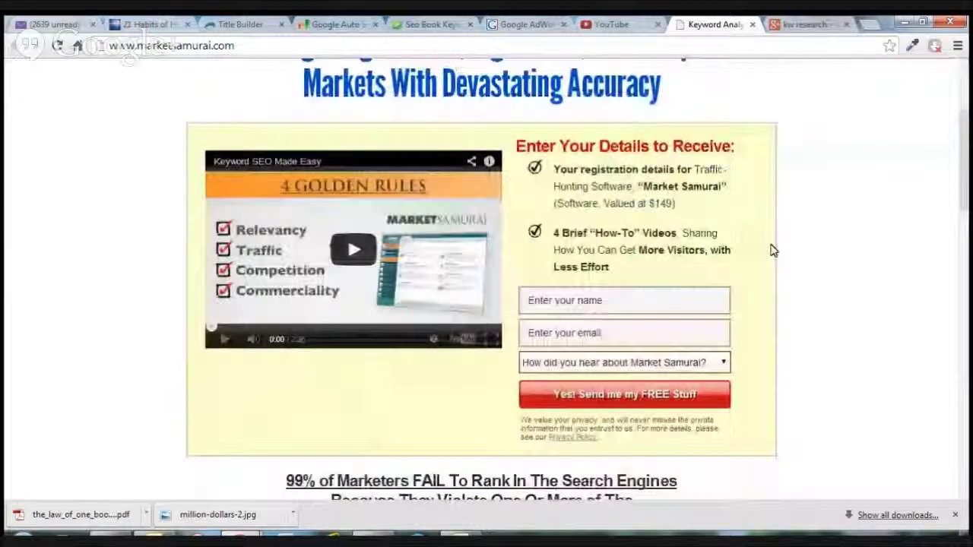
pyautogui.scroll(-5, 774, 251)
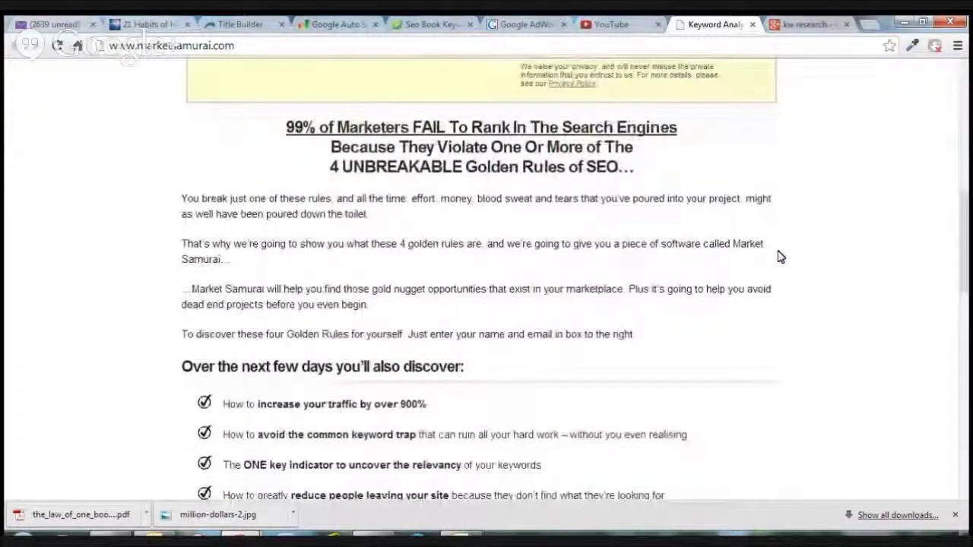
pyautogui.scroll(-5, 779, 257)
pyautogui.scroll(-2, 779, 257)
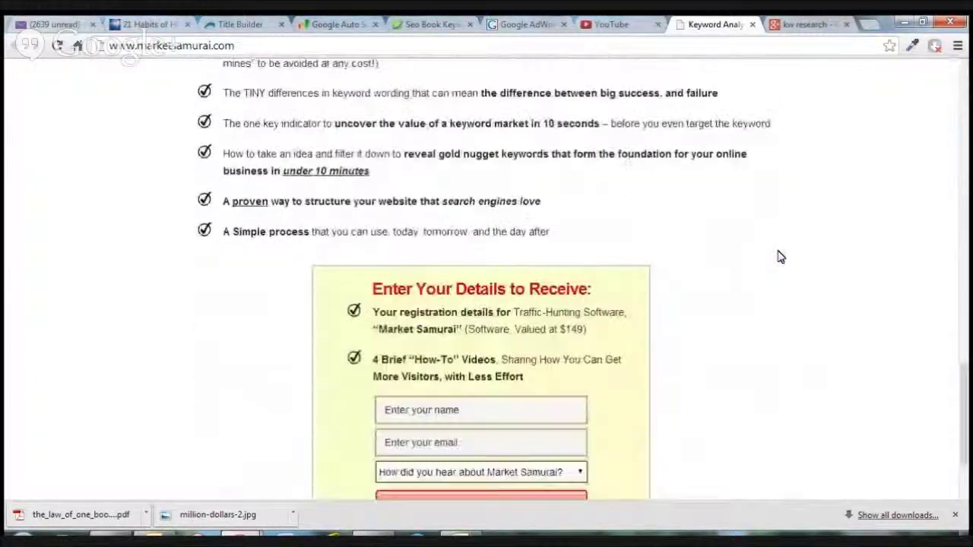
pyautogui.scroll(5, 779, 257)
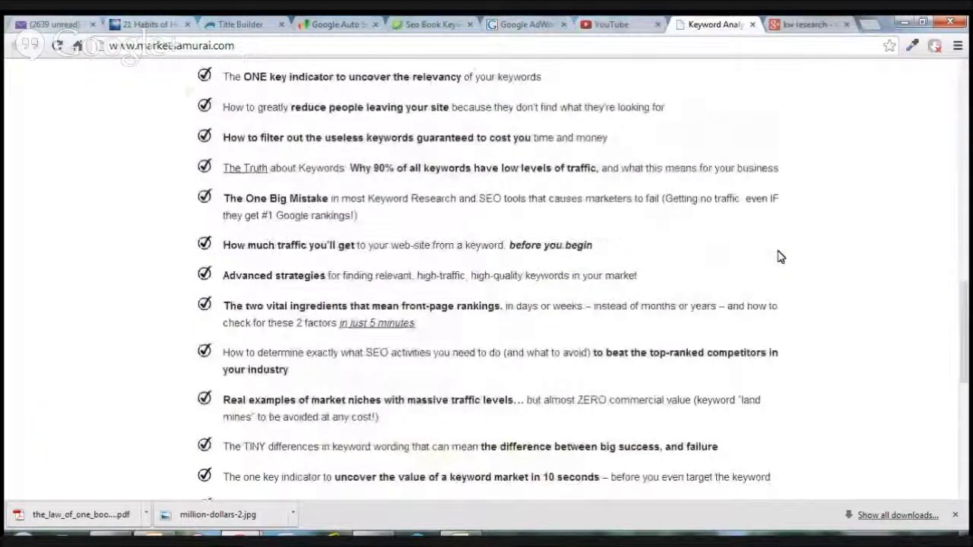
pyautogui.scroll(5, 779, 257)
pyautogui.scroll(4, 851, 250)
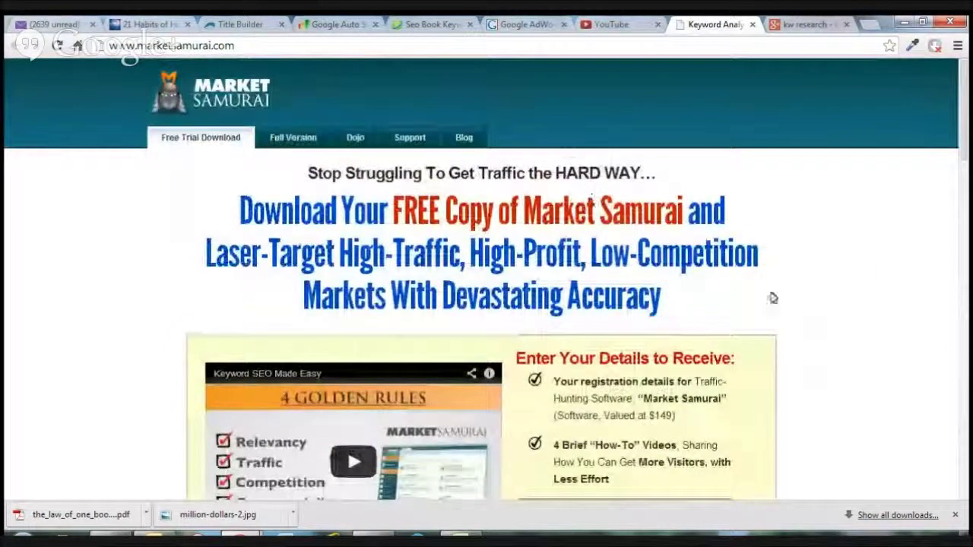
pyautogui.scroll(-2, 829, 300)
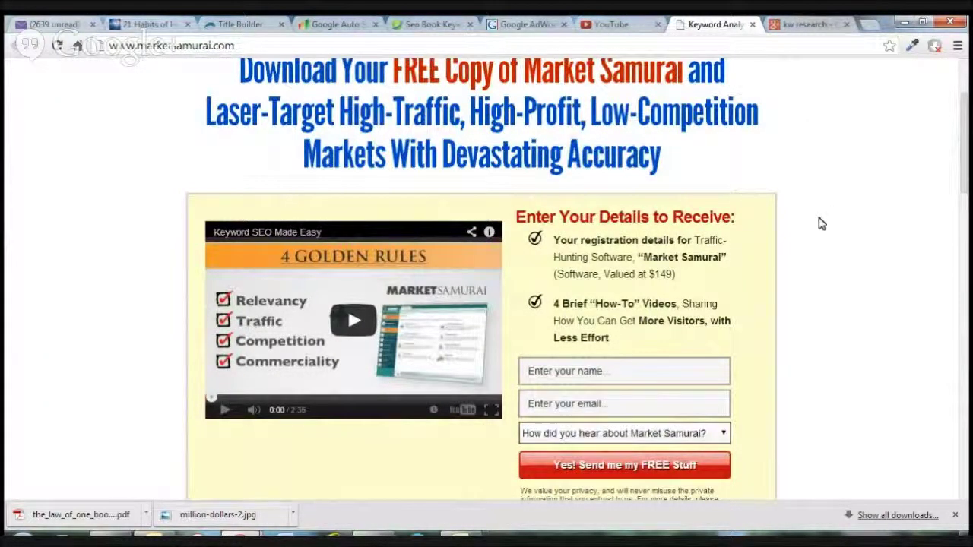
pyautogui.scroll(3, 821, 223)
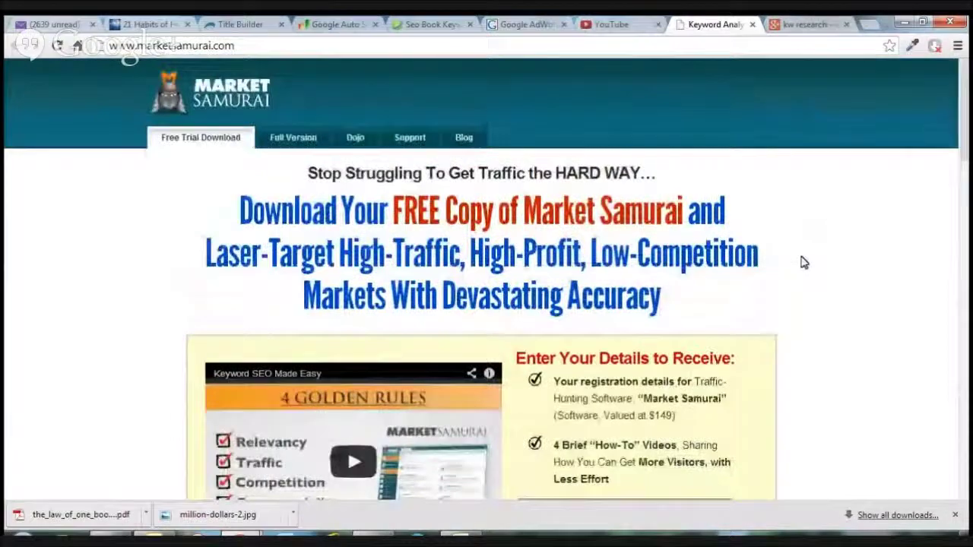
# - Revisit the Google Auto Suggest and Keyword Planner pages, and return to the SEO Book Keyword Tool's page header
pyautogui.click(323, 24)
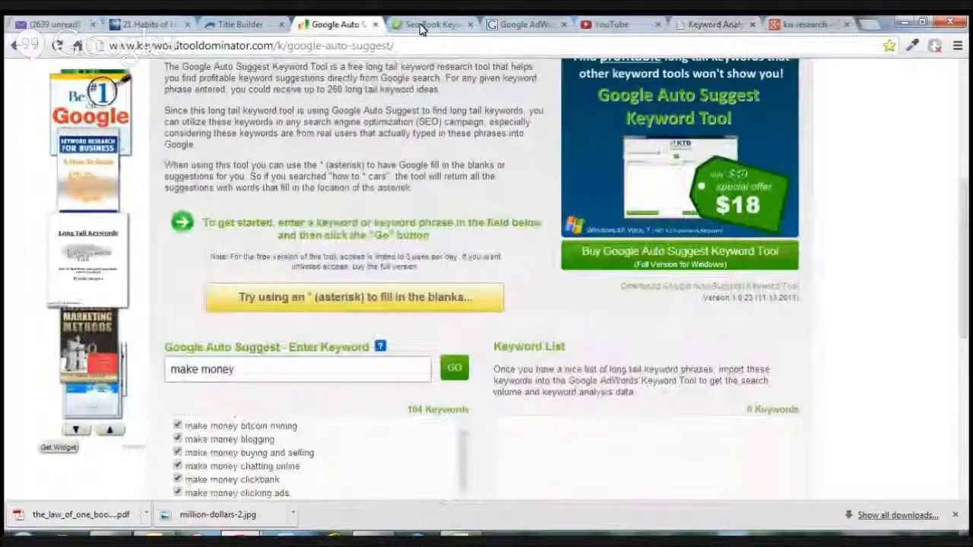
pyautogui.click(572, 24)
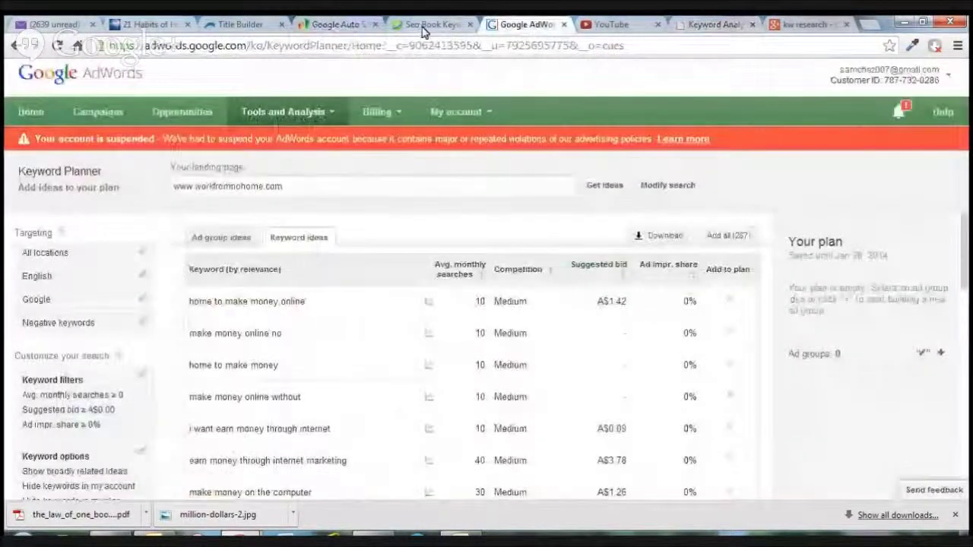
pyautogui.click(426, 26)
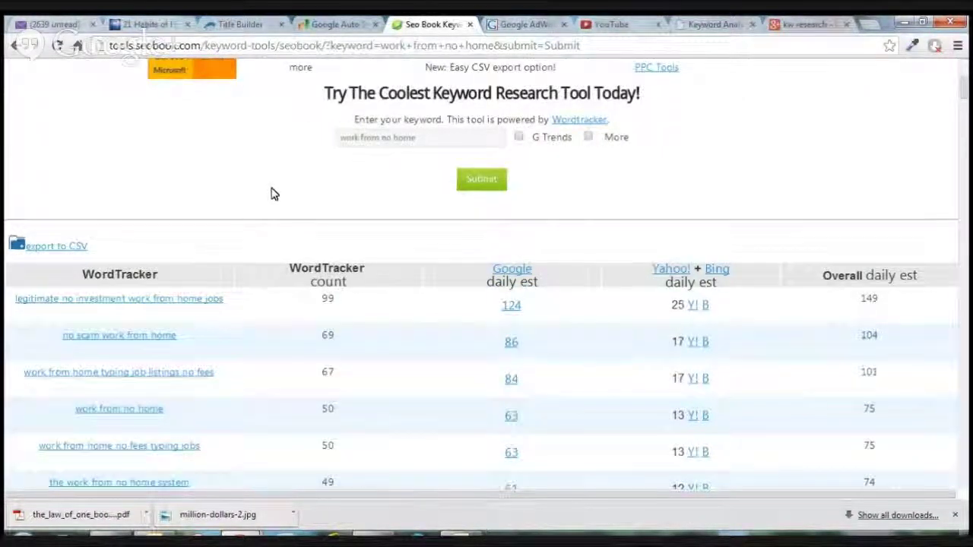
pyautogui.scroll(-1, 262, 202)
pyautogui.scroll(4, 258, 207)
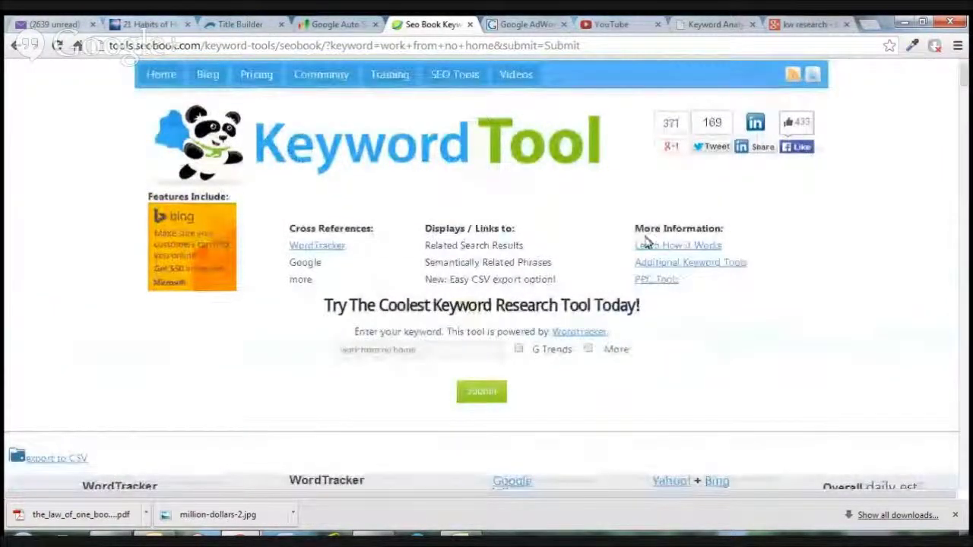
pyautogui.scroll(1, 884, 306)
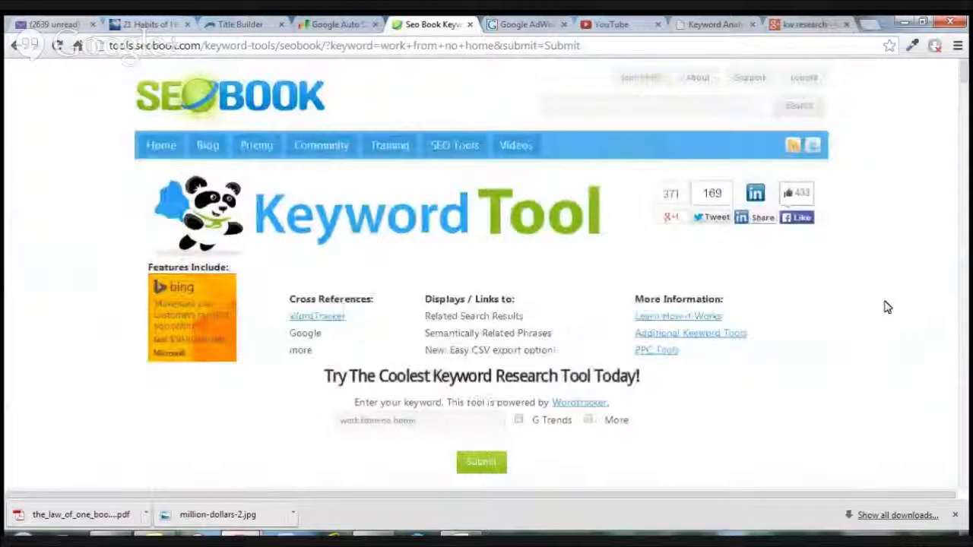